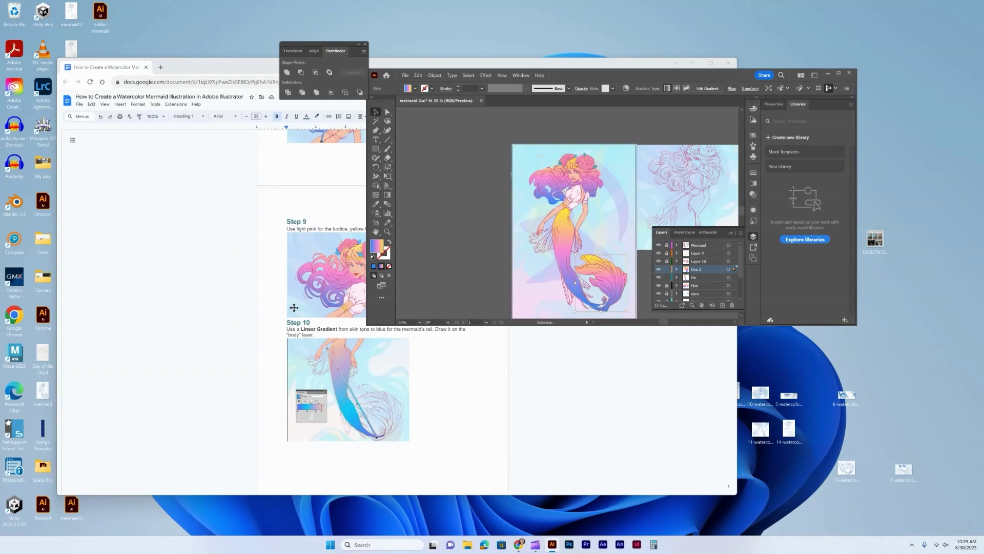
- Move the Illustrator window to the right to uncover the mermaid tutorial in Google Docs
scroll(294, 307, down, 5)
scroll(293, 307, up, 14)
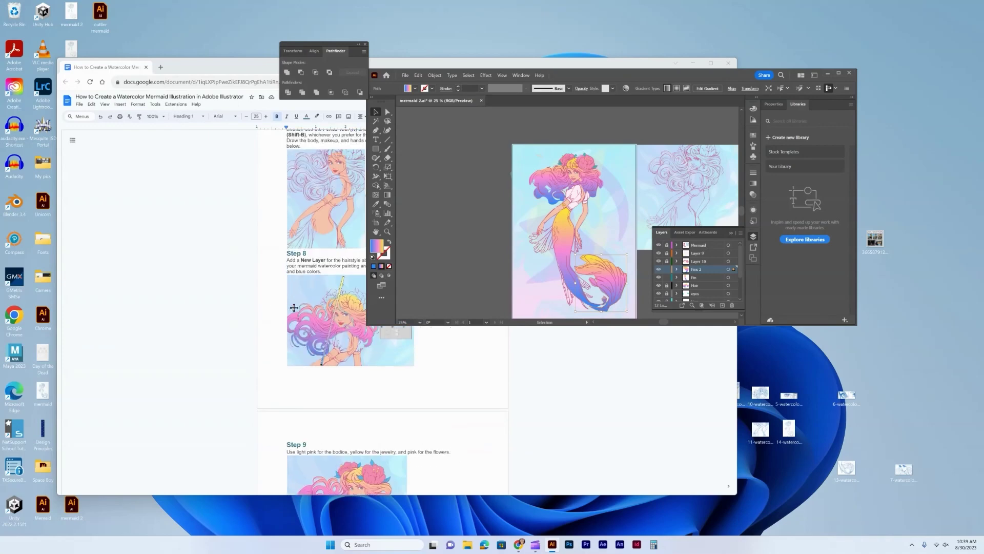
scroll(294, 307, up, 10)
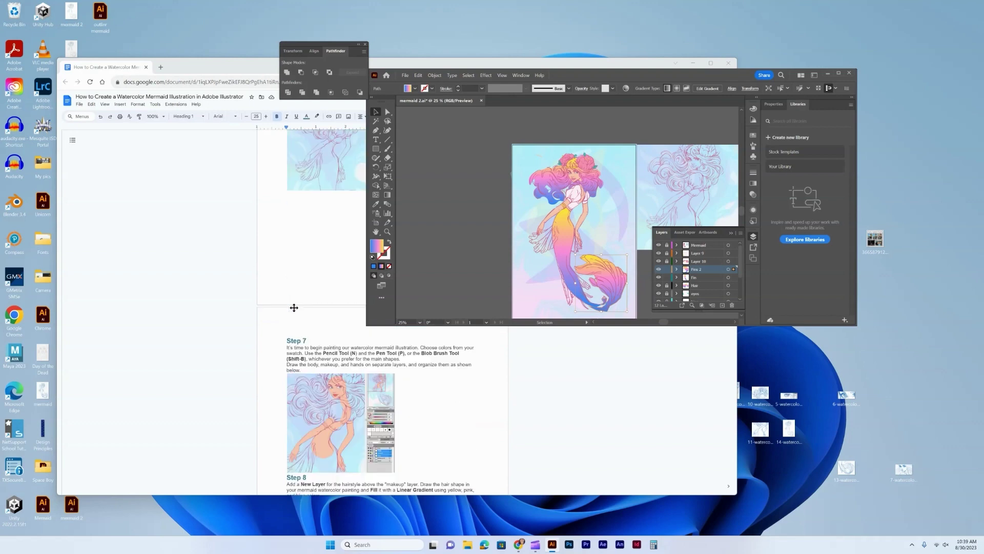
scroll(295, 307, up, 15)
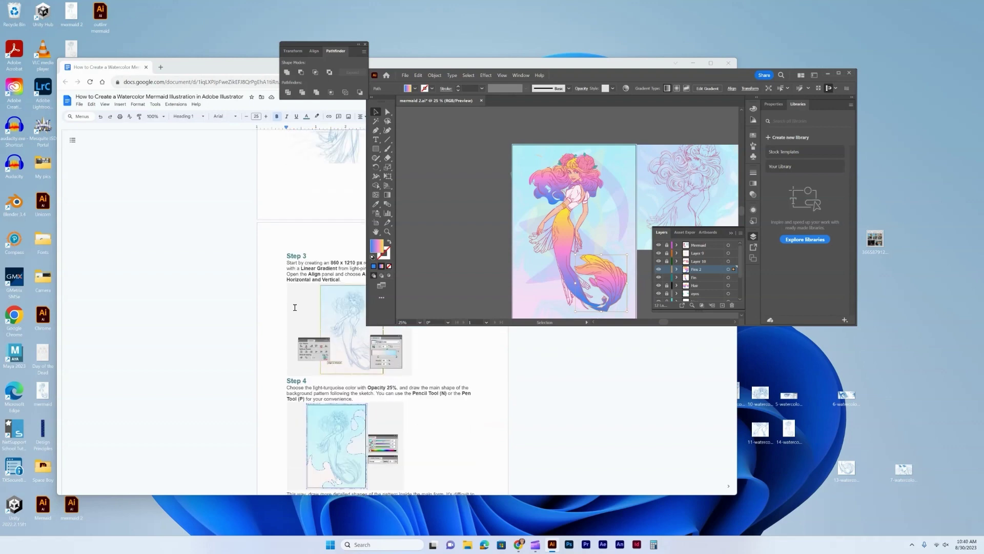
scroll(295, 307, up, 2)
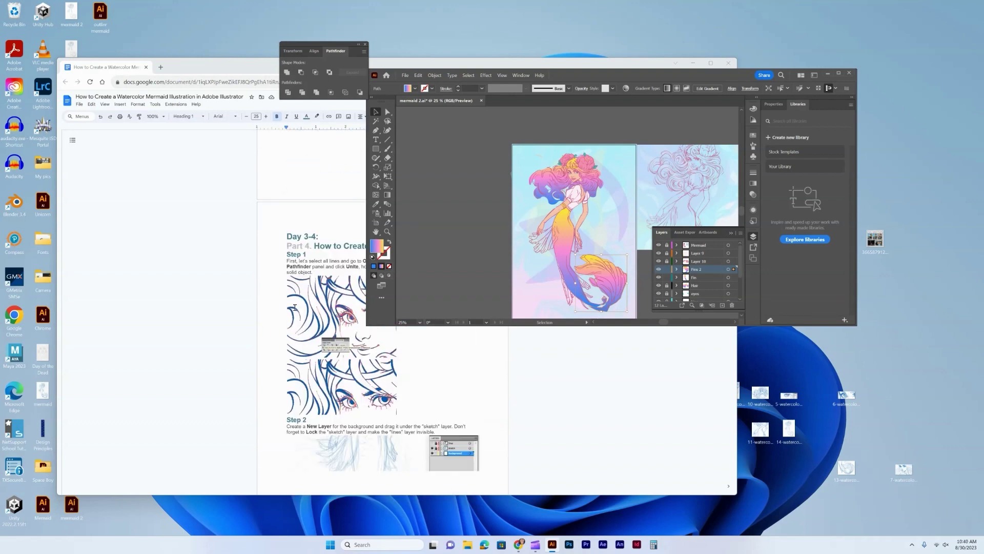
drag(582, 76, 684, 65)
- Scroll the tutorial down to Step 6's basic-color swatch instructions
scroll(369, 289, down, 3)
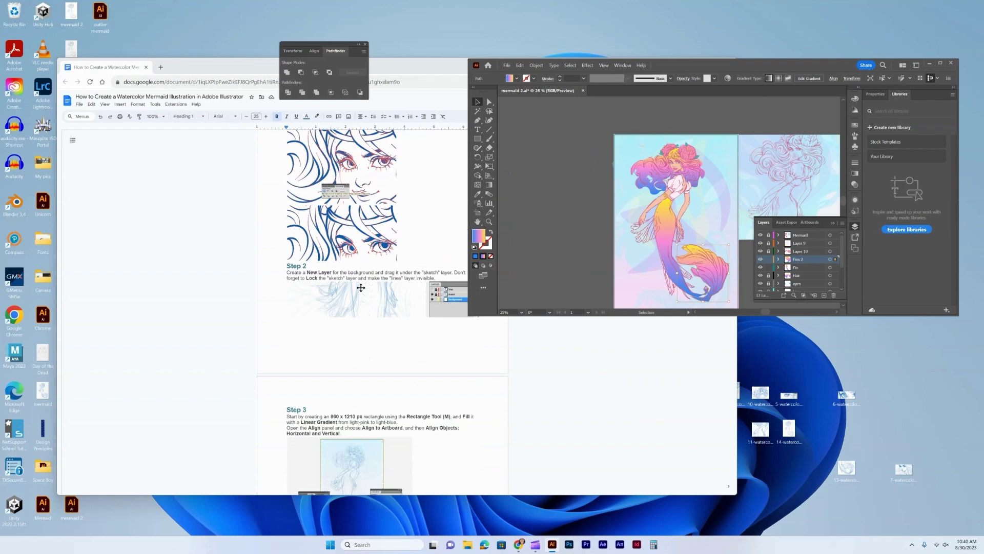
scroll(357, 290, down, 5)
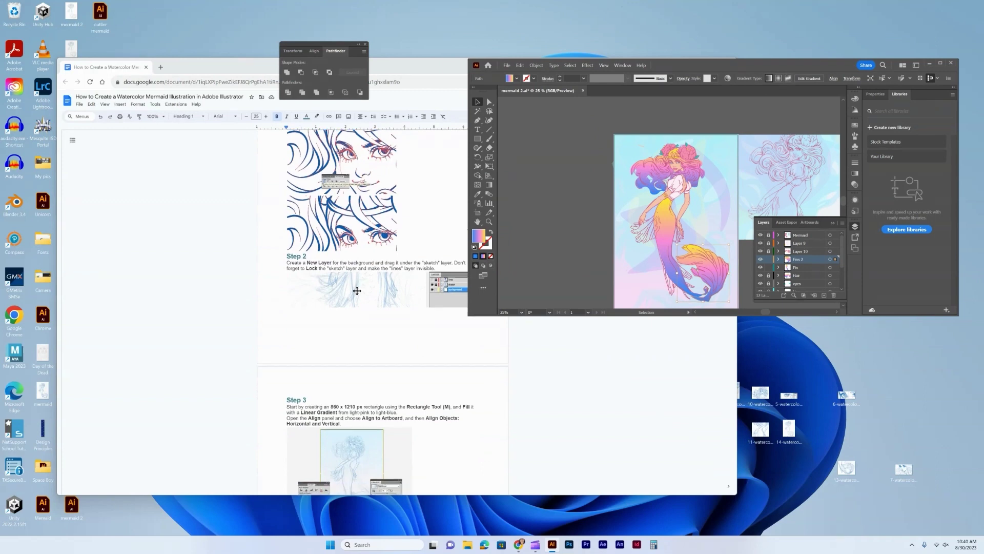
scroll(358, 291, down, 4)
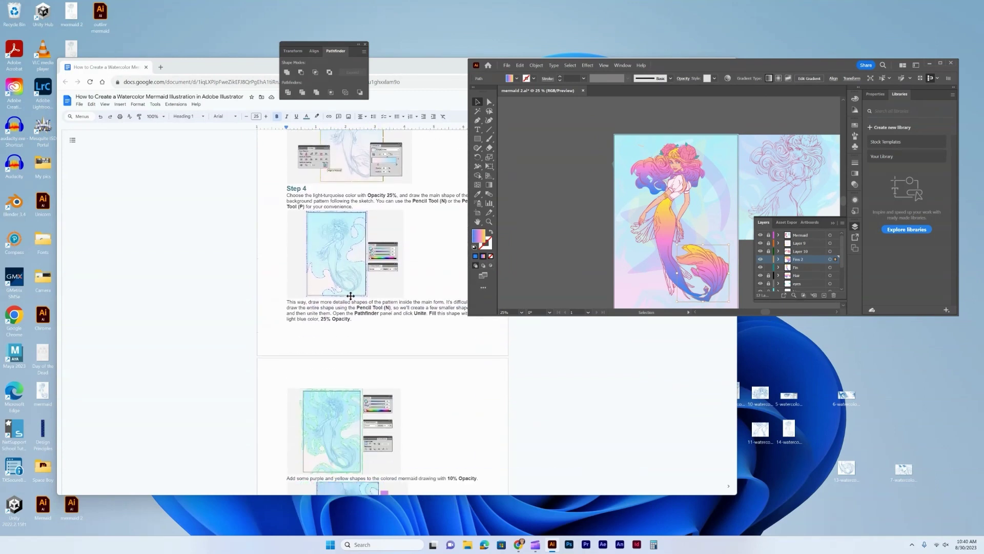
scroll(351, 295, down, 2)
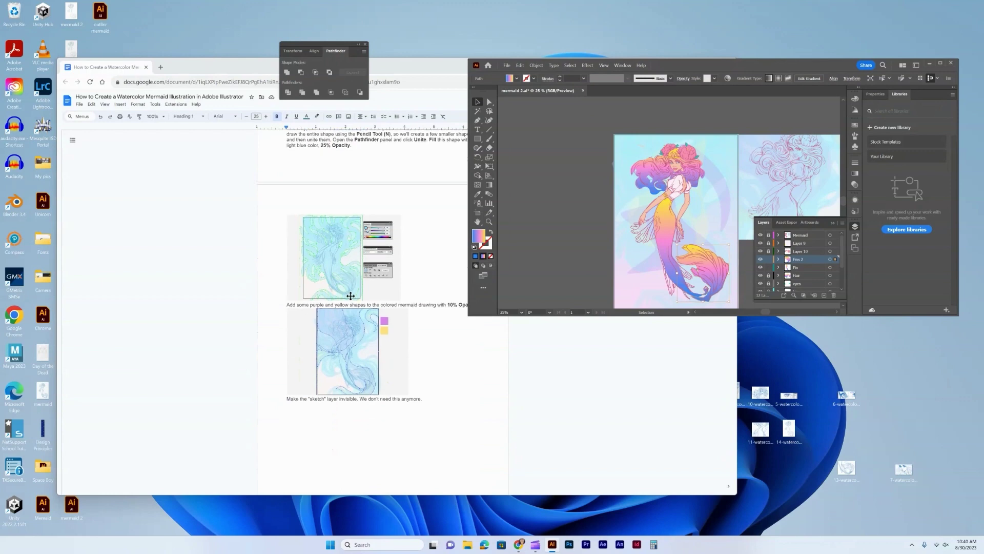
scroll(351, 296, down, 2)
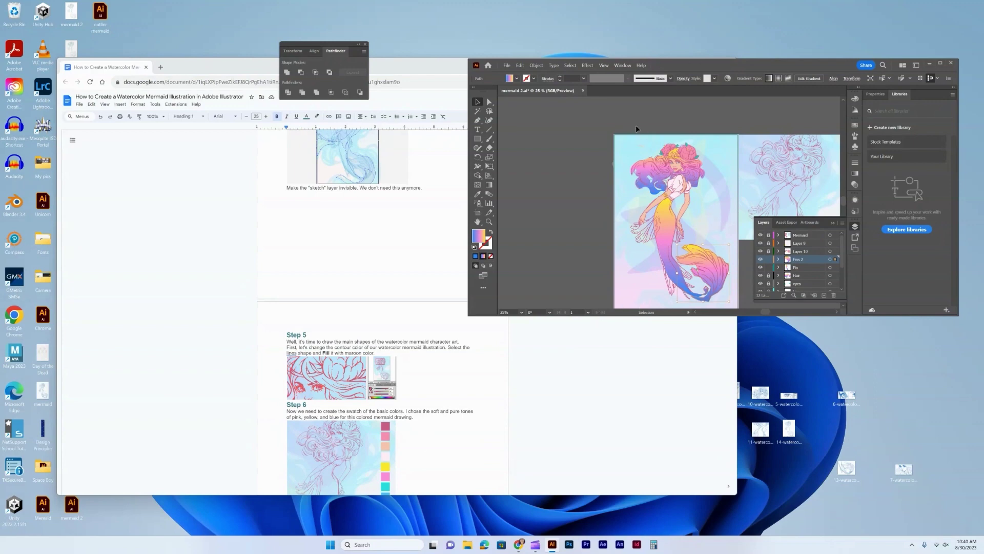
scroll(455, 415, down, 2)
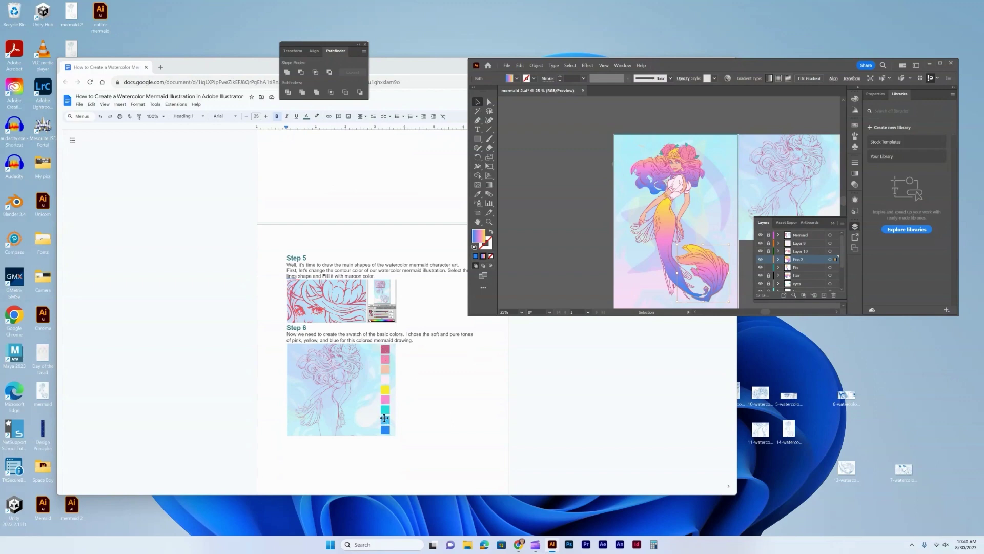
click(375, 399)
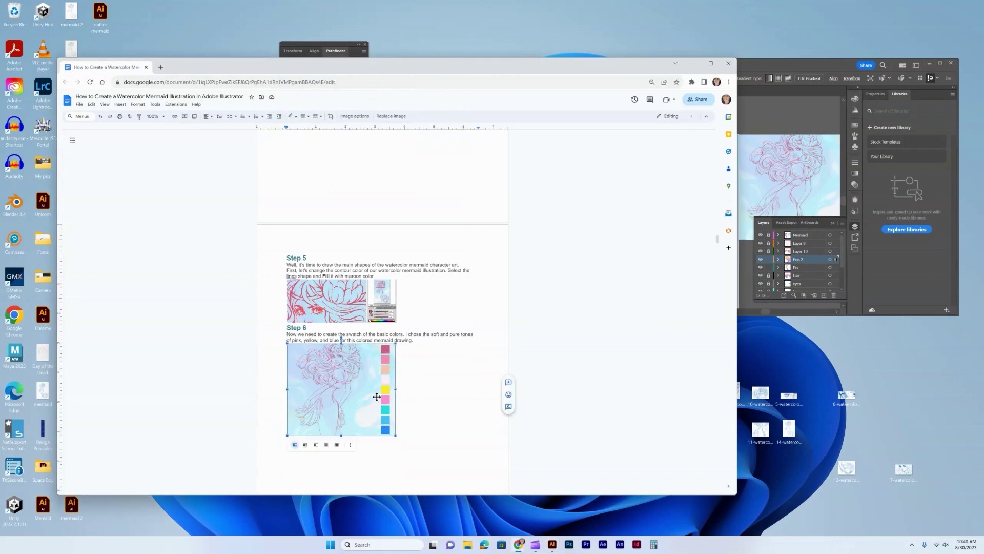
right_click(377, 396)
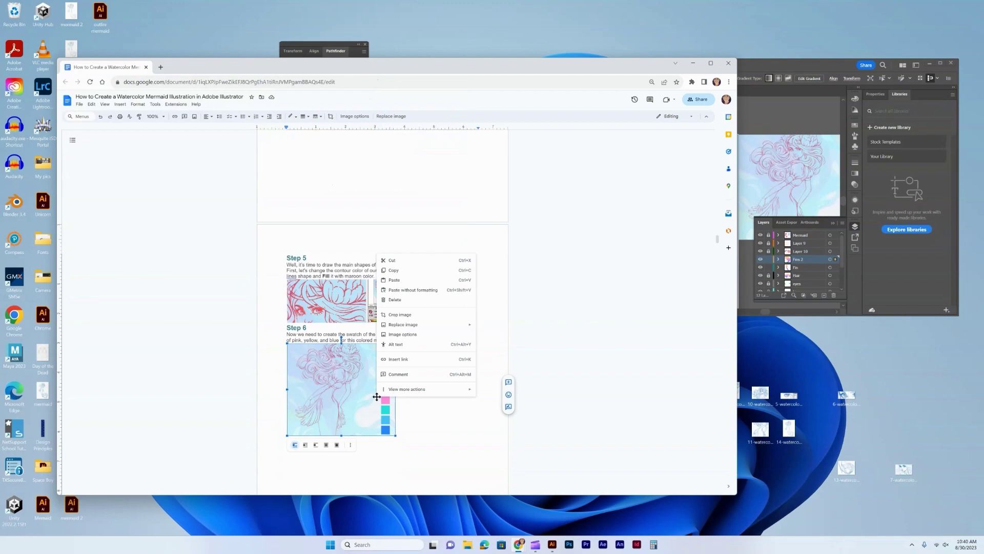
mouse_move(423, 390)
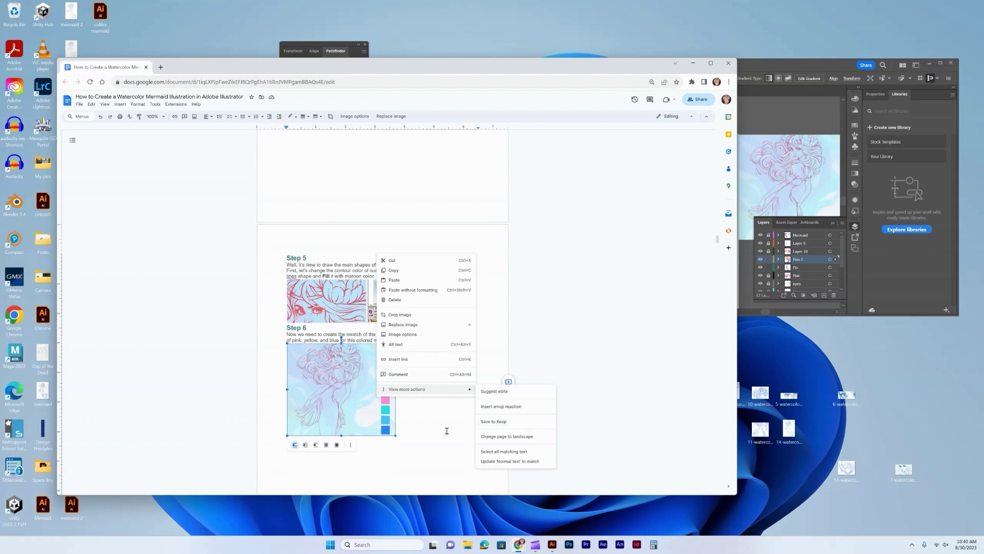
click(445, 427)
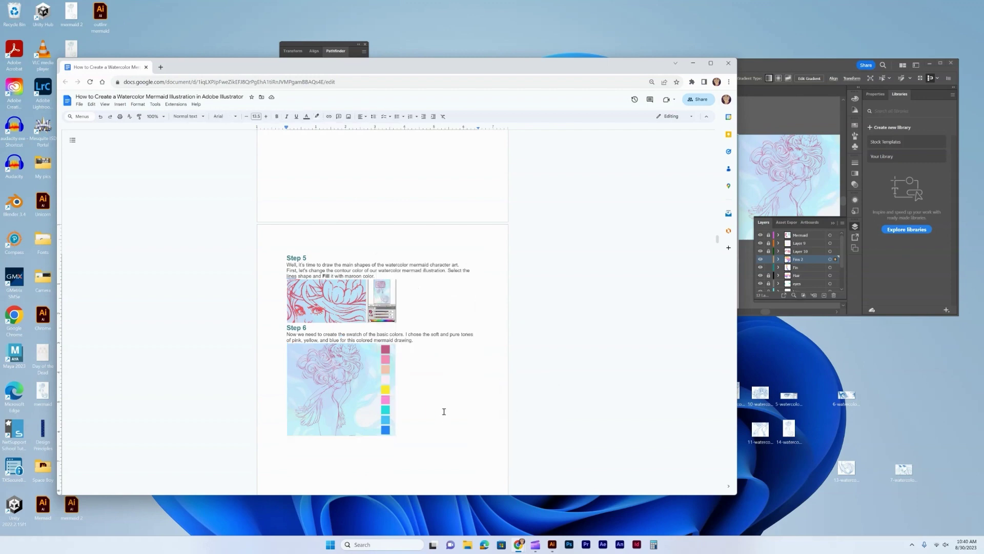
- Scroll past Steps 7 and 8 to Step 10's skin-to-blue linear gradient for the tail
scroll(441, 298, down, 5)
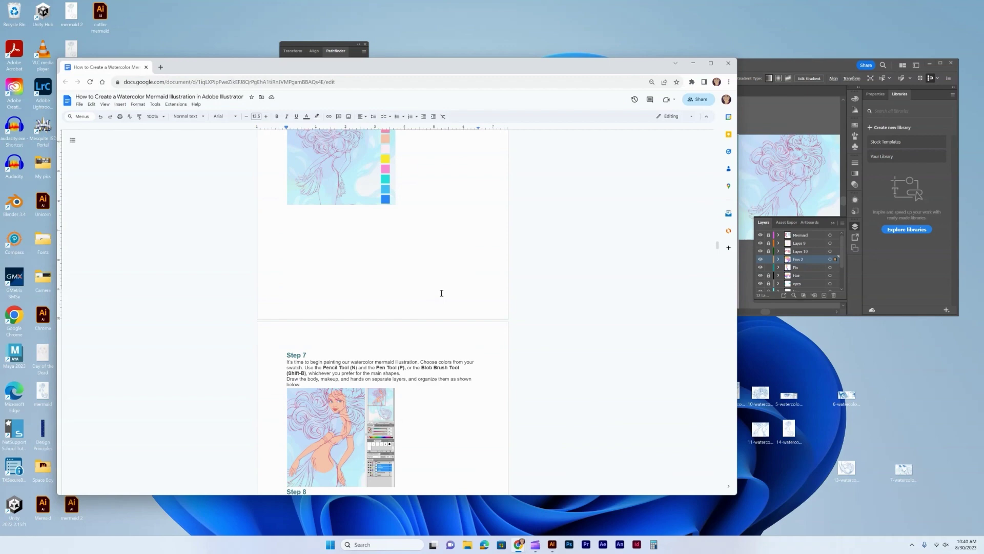
scroll(442, 292, down, 3)
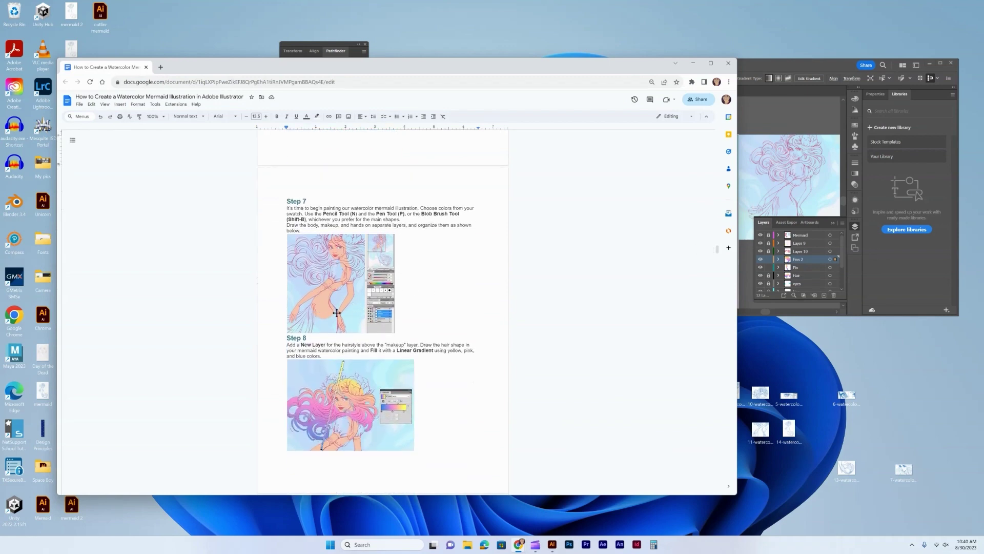
scroll(335, 312, down, 3)
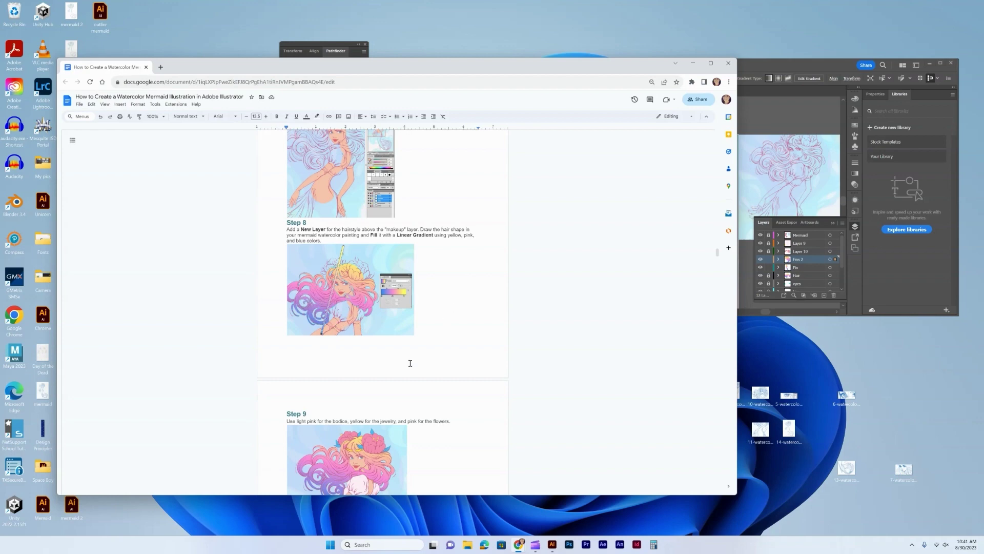
scroll(401, 311, down, 5)
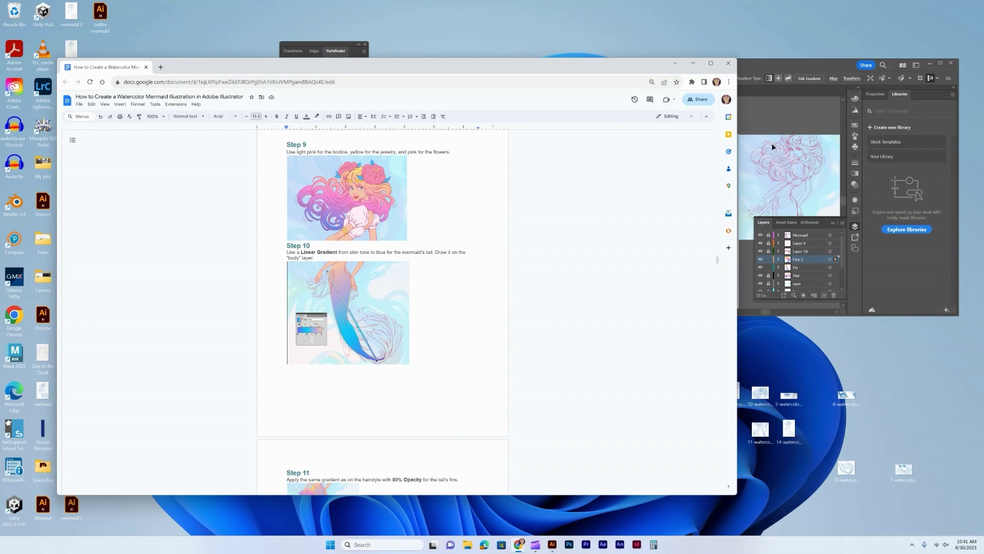
- Back in Illustrator, select the mermaid's tail body and collapse the floating Layers panel
click(771, 113)
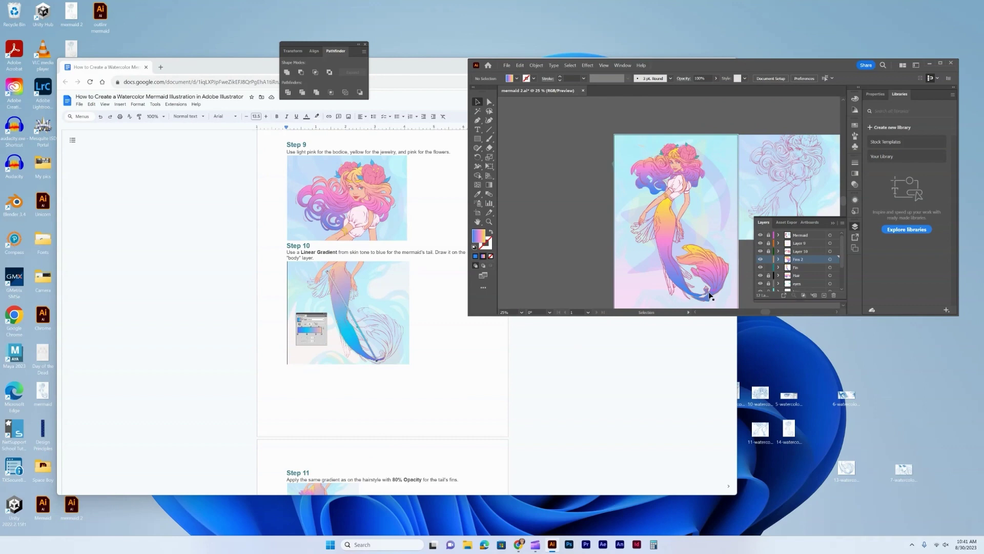
scroll(400, 441, down, 4)
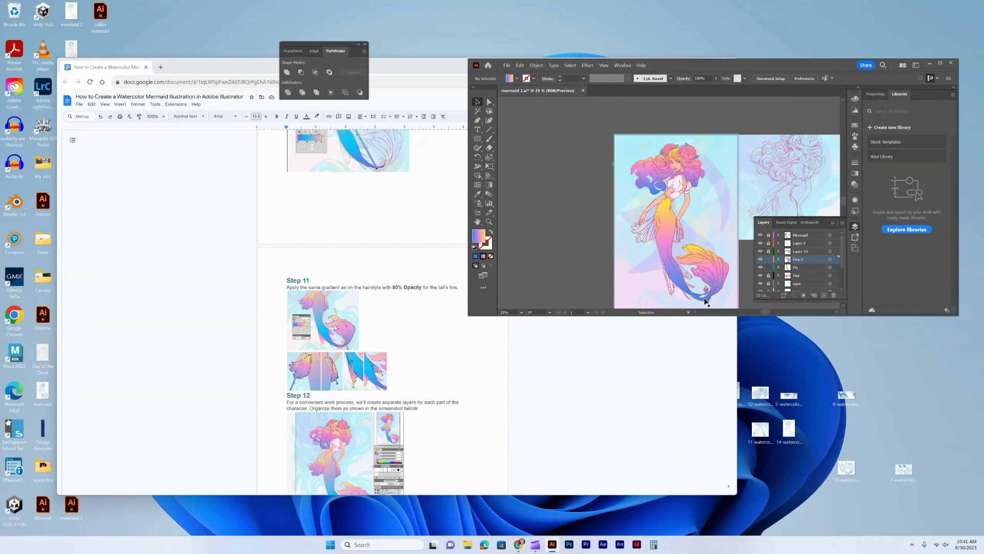
click(719, 275)
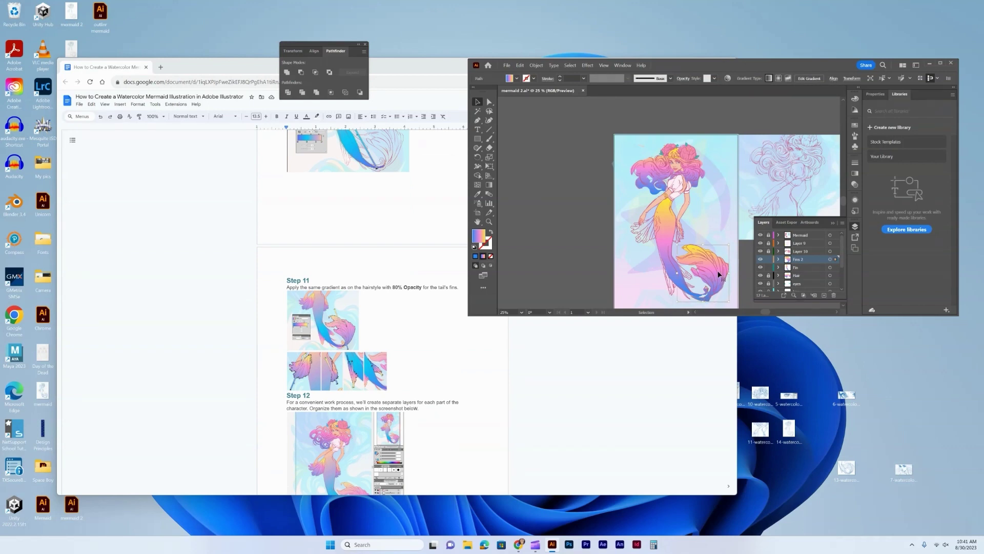
click(667, 240)
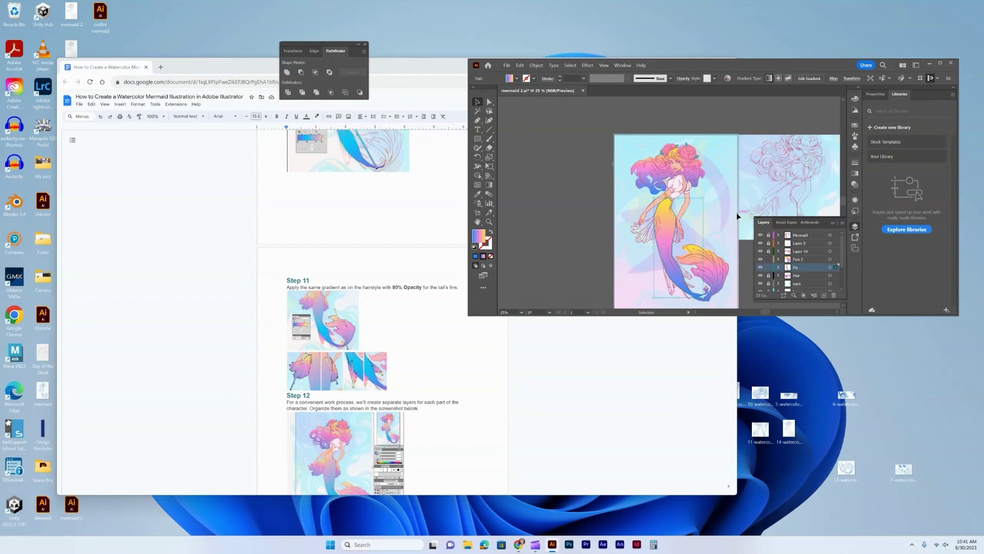
scroll(395, 376, up, 4)
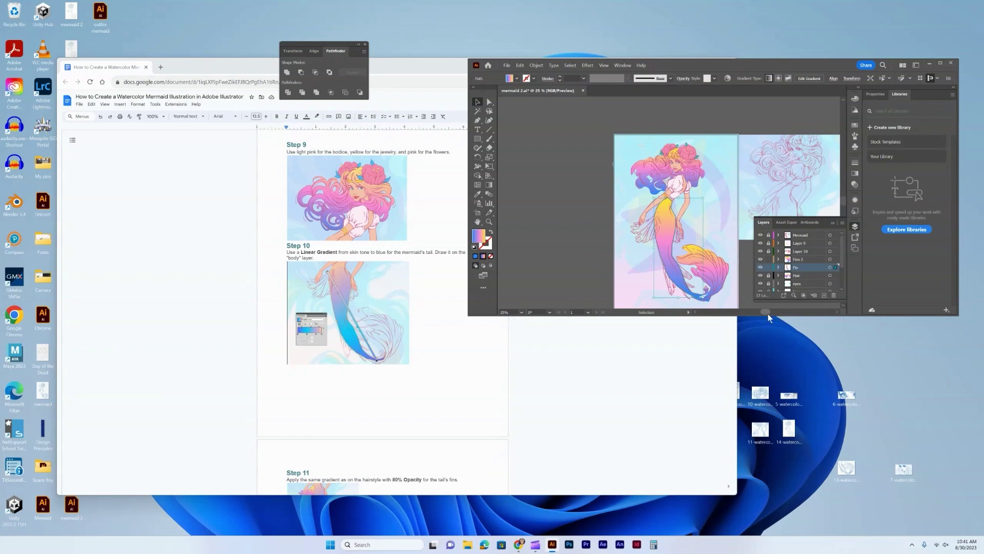
click(832, 222)
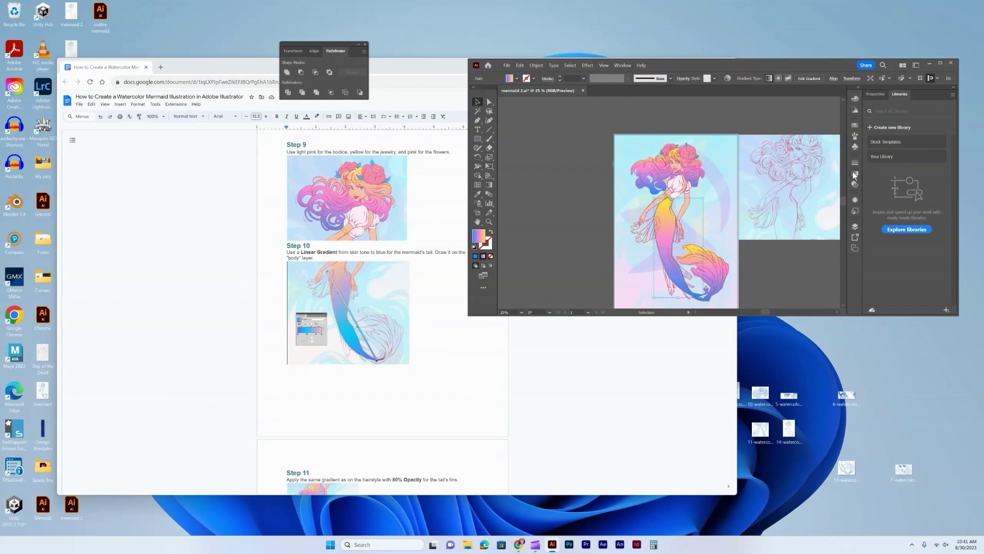
- Recolour the tail gradient's stops: peach swatch on the top stop, cyan swatch on the middle stop
click(854, 172)
key(g)
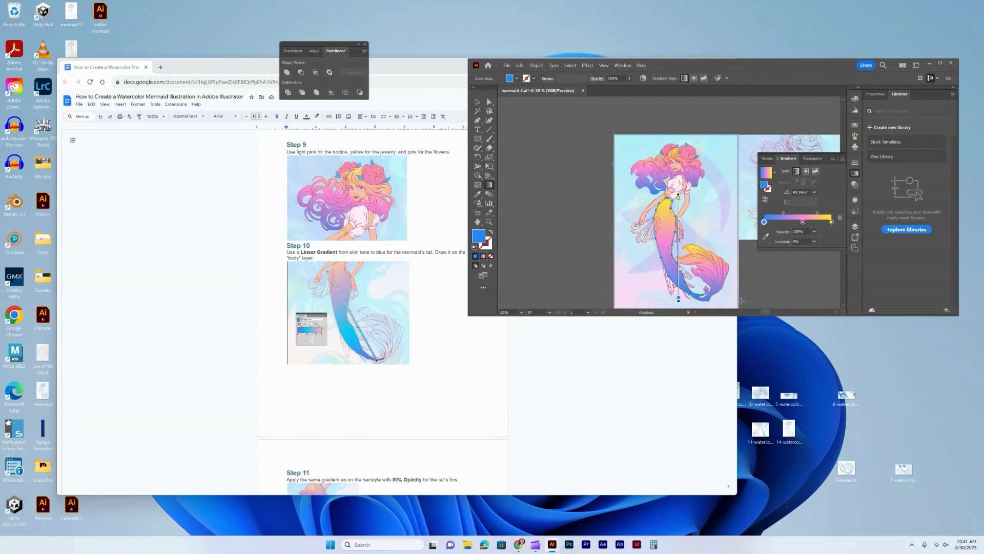
drag(767, 312, 774, 311)
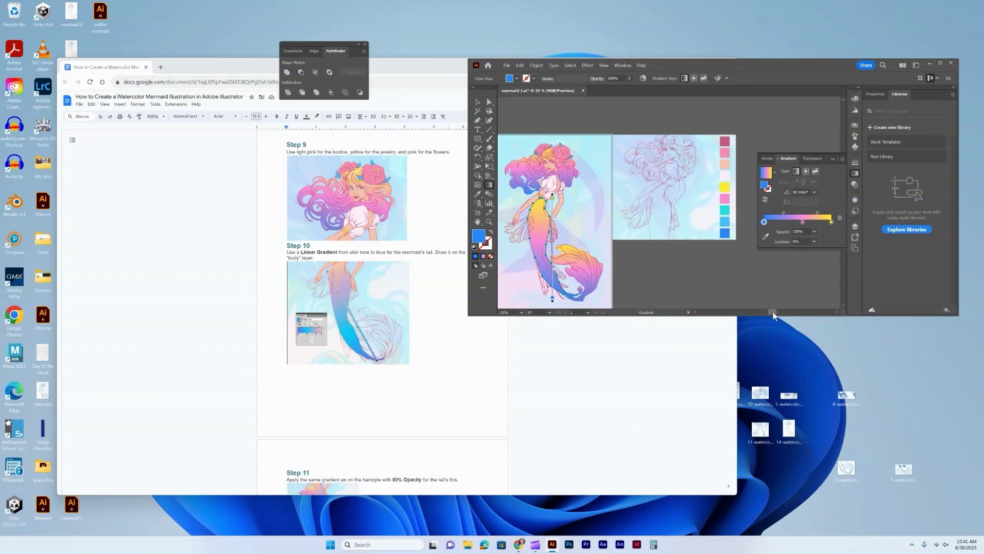
double_click(553, 198)
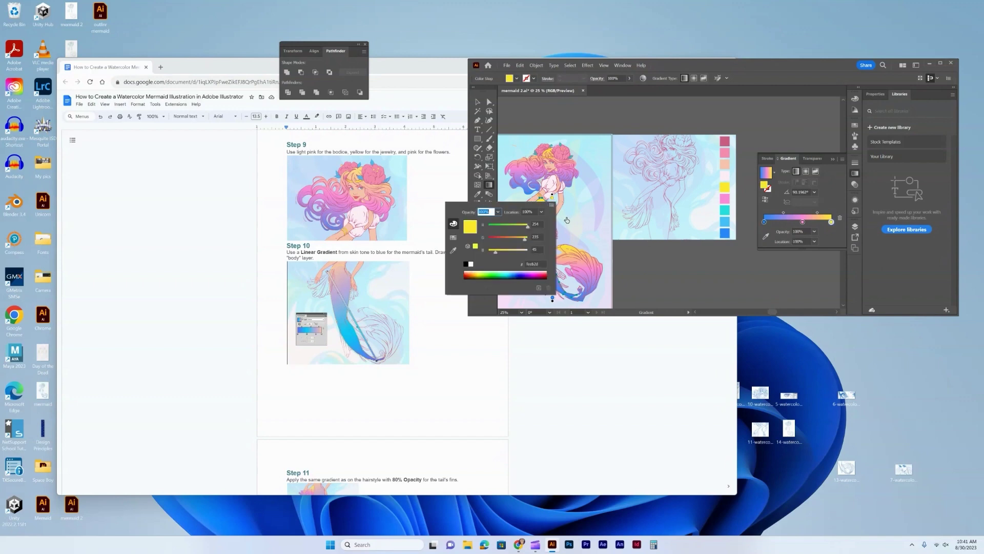
click(456, 253)
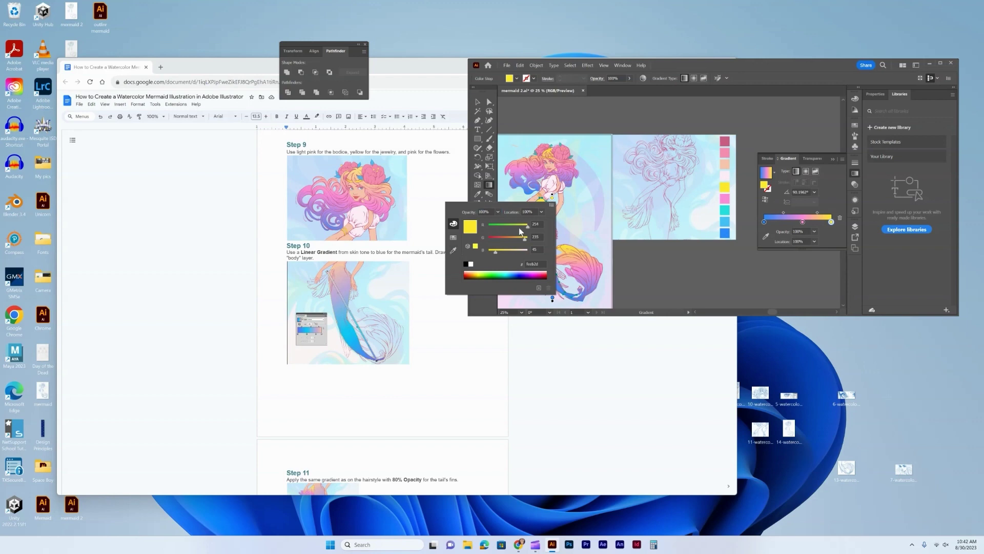
click(453, 250)
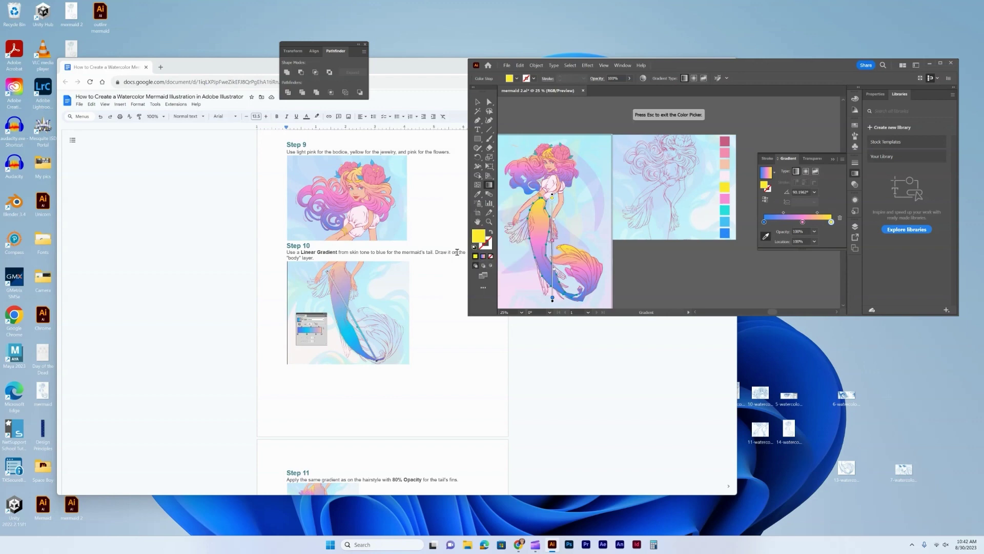
click(724, 164)
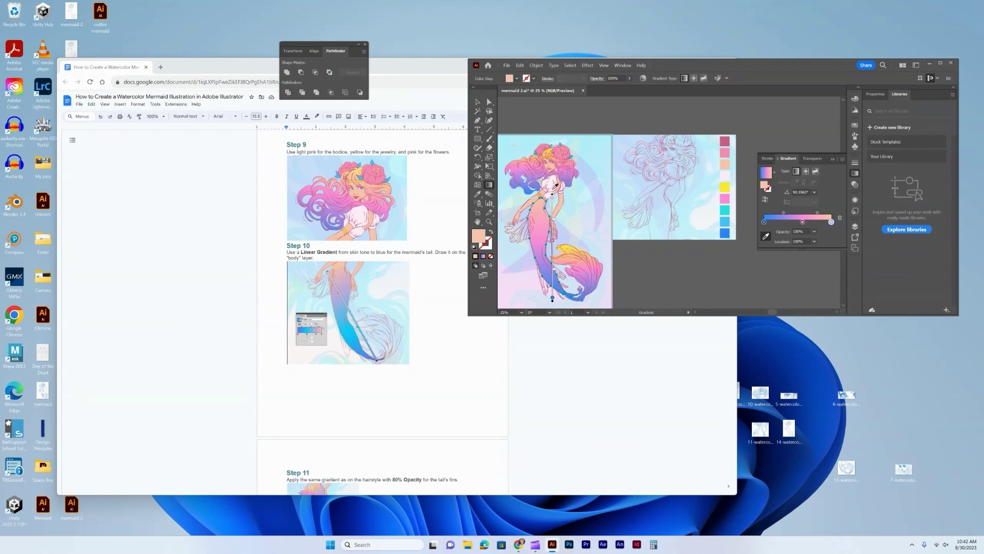
click(552, 241)
click(725, 210)
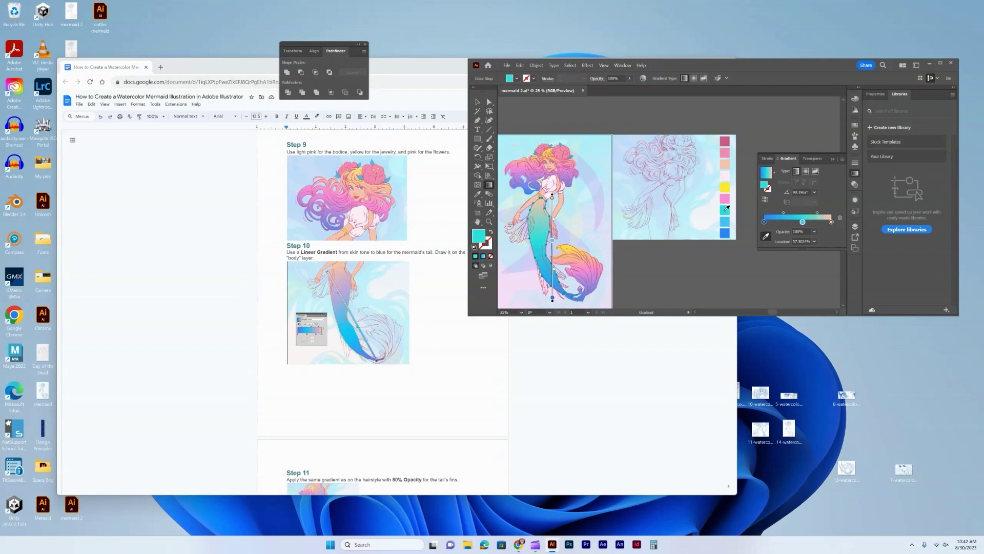
- Add a new light purple stop to the tail gradient, placed further down the tail
click(553, 225)
drag(553, 227, 553, 222)
double_click(553, 221)
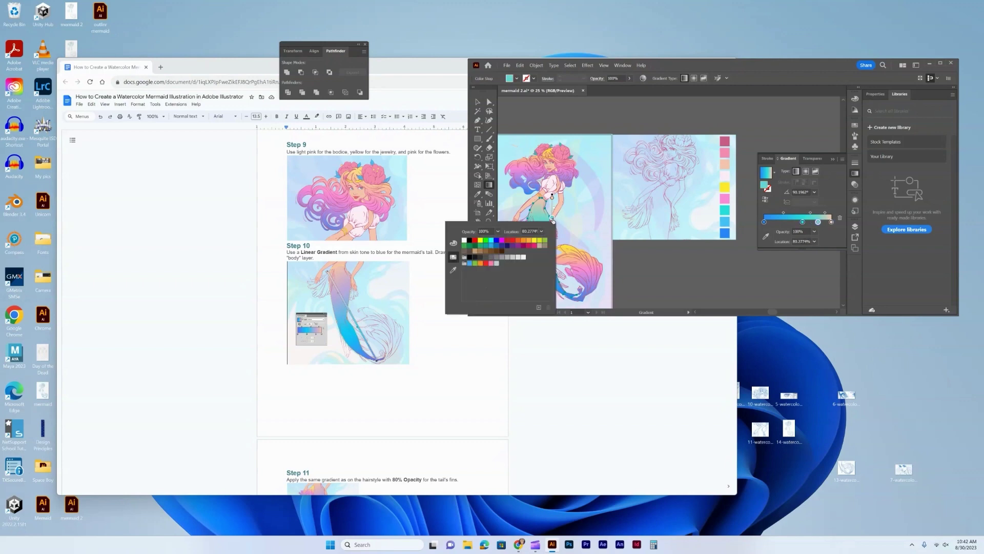
click(453, 243)
click(495, 259)
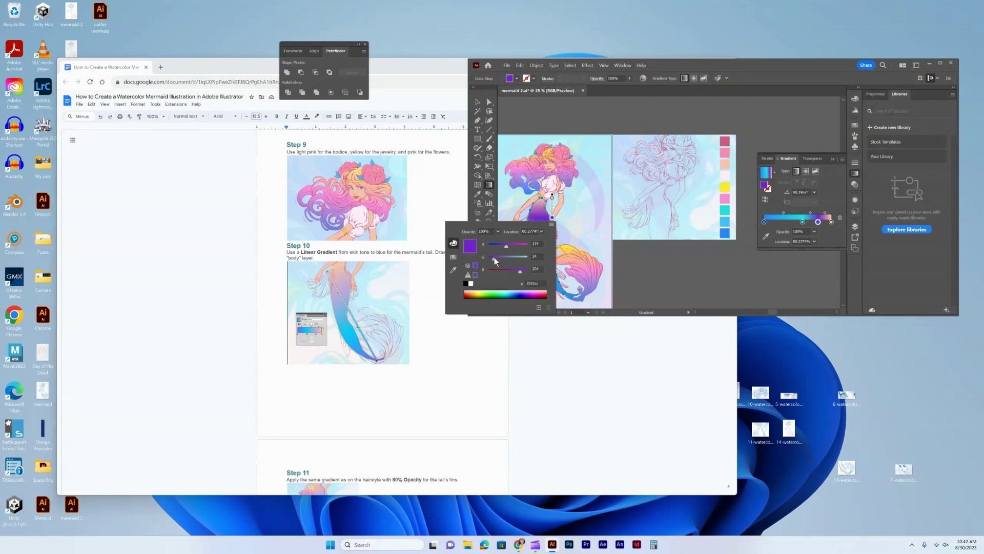
drag(494, 257, 505, 257)
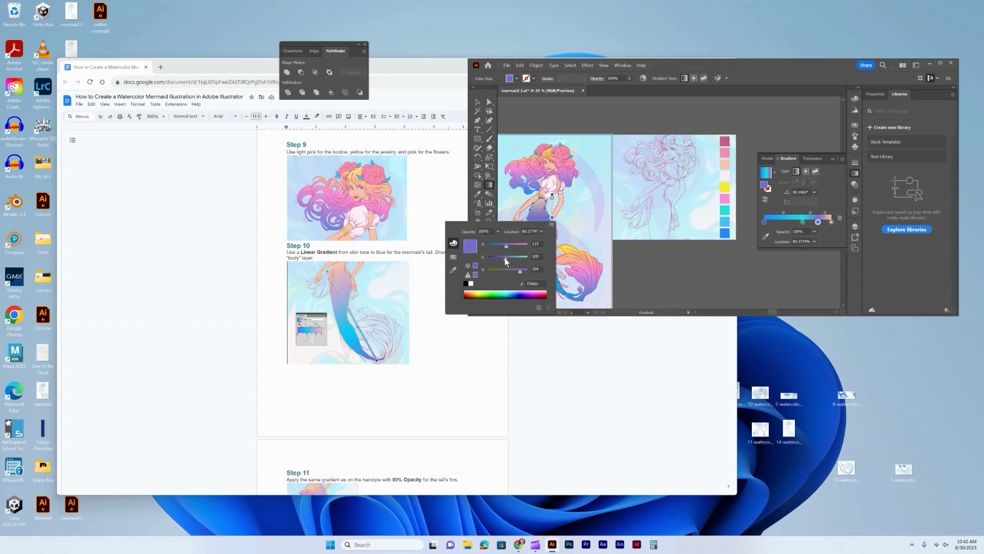
mouse_move(504, 258)
mouse_down()
mouse_move(516, 260)
mouse_move(502, 260)
mouse_move(501, 245)
mouse_move(515, 247)
mouse_move(518, 269)
mouse_up()
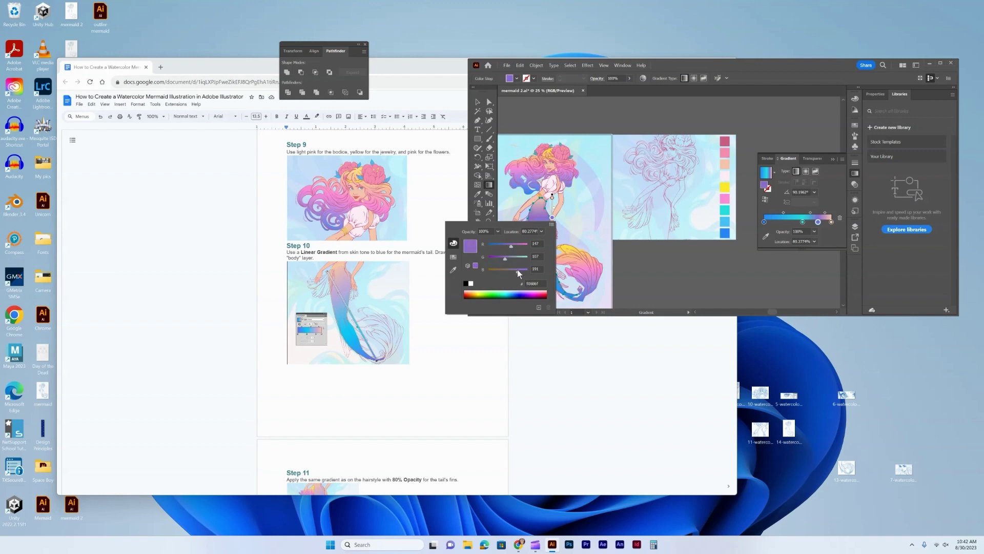
click(544, 220)
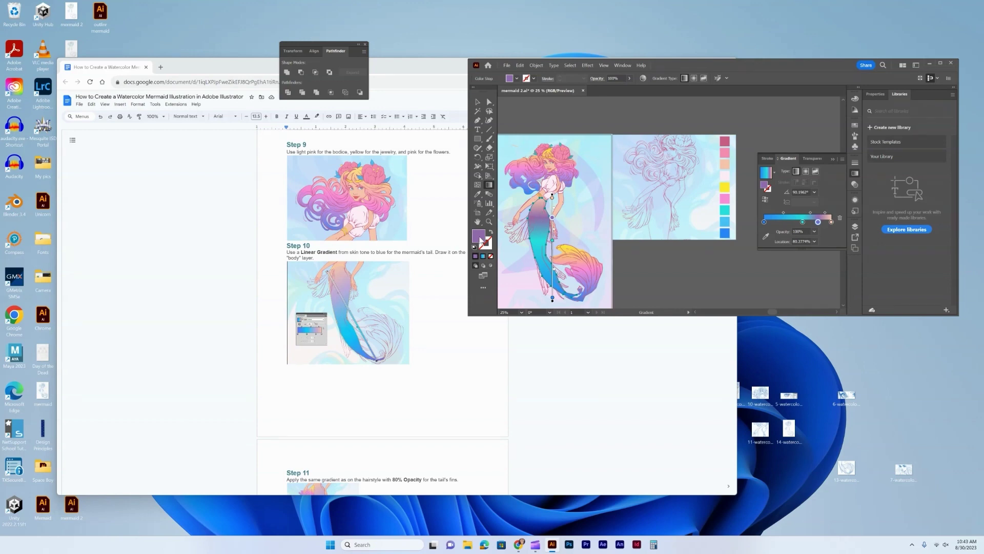
double_click(479, 236)
drag(520, 249, 511, 229)
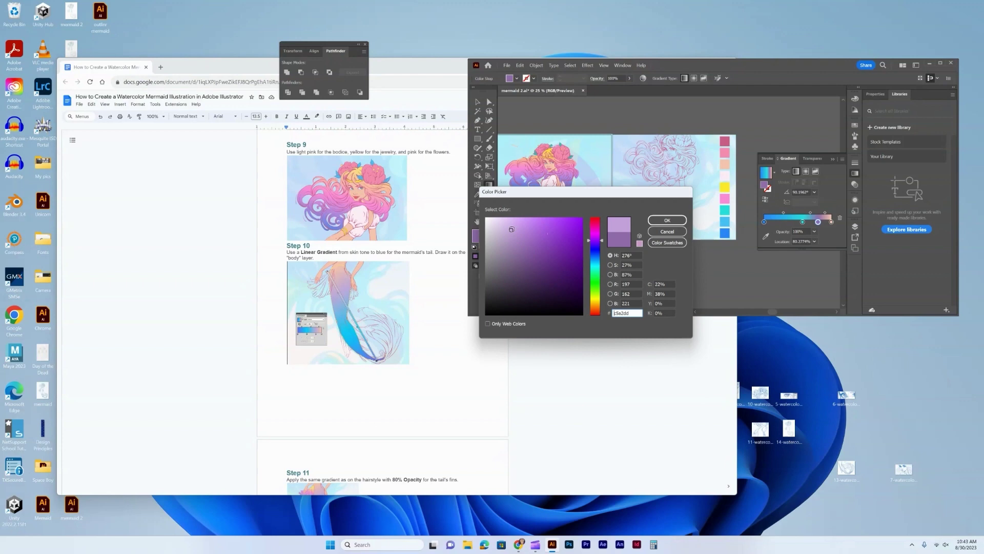
click(667, 220)
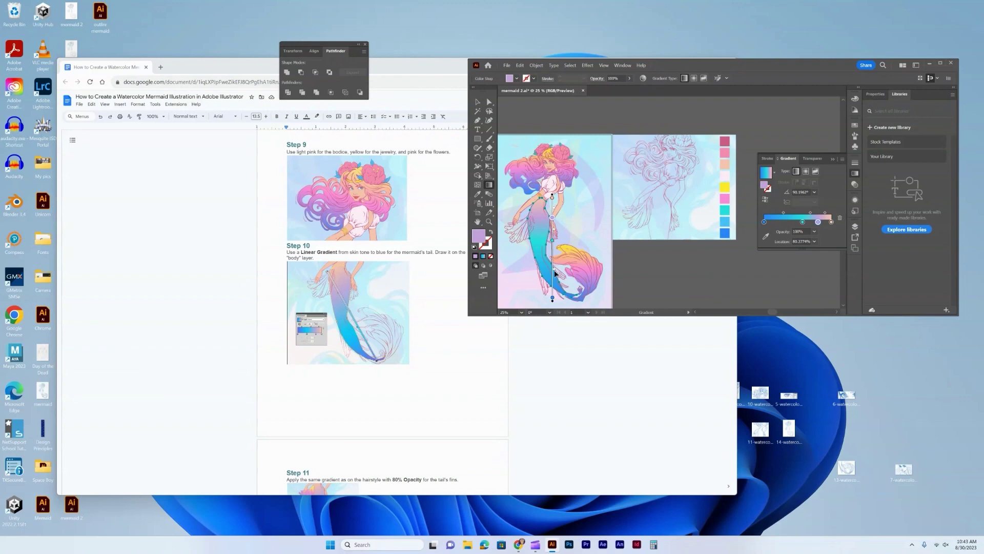
- Change the blue end stop at the tail's tip to a saturated violet (hue 252°)
click(552, 298)
double_click(553, 298)
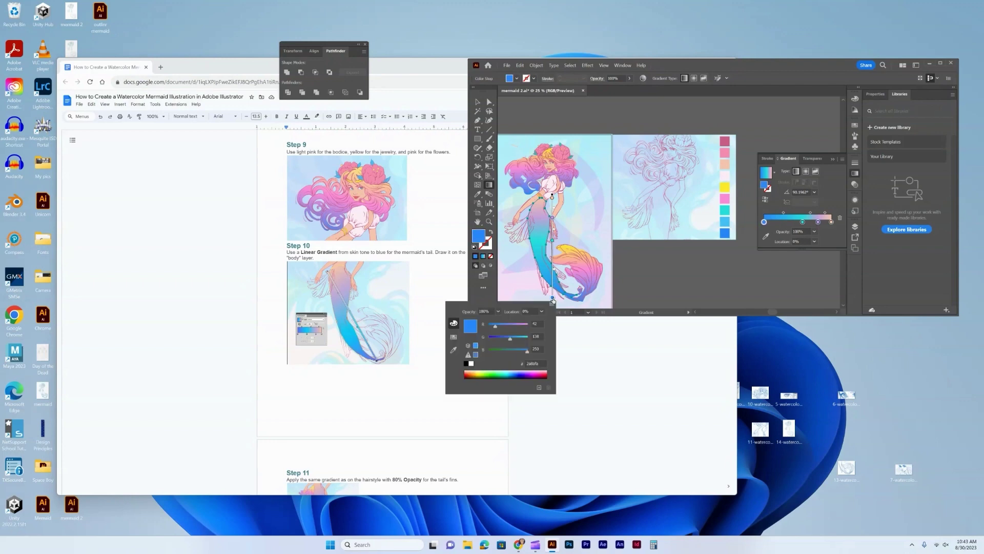
key(Escape)
double_click(479, 237)
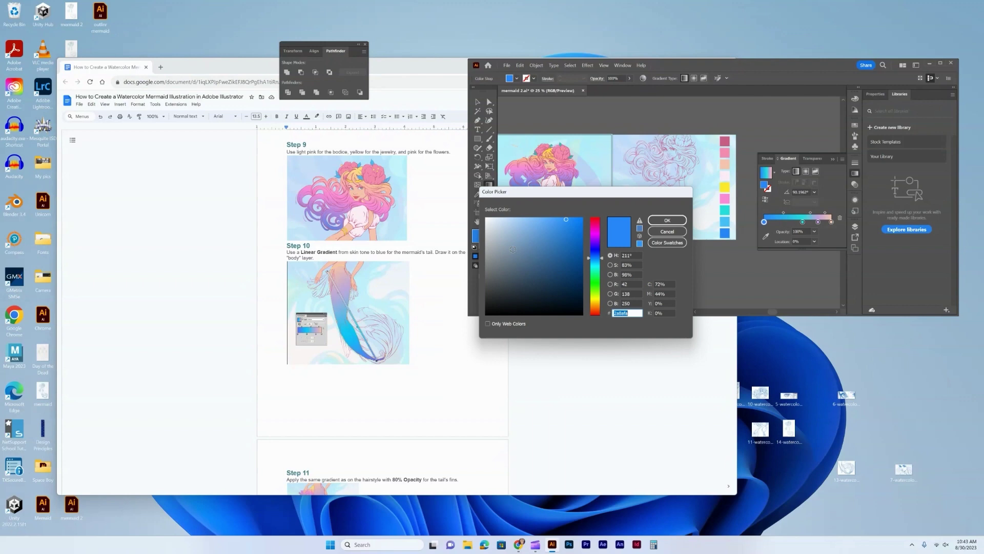
click(595, 245)
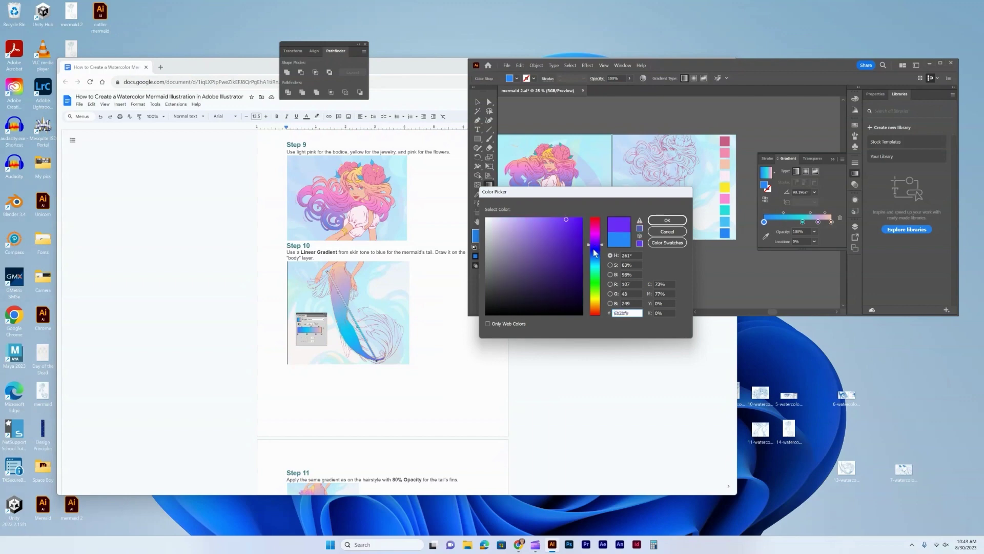
drag(566, 220, 563, 219)
click(588, 245)
drag(564, 219, 568, 219)
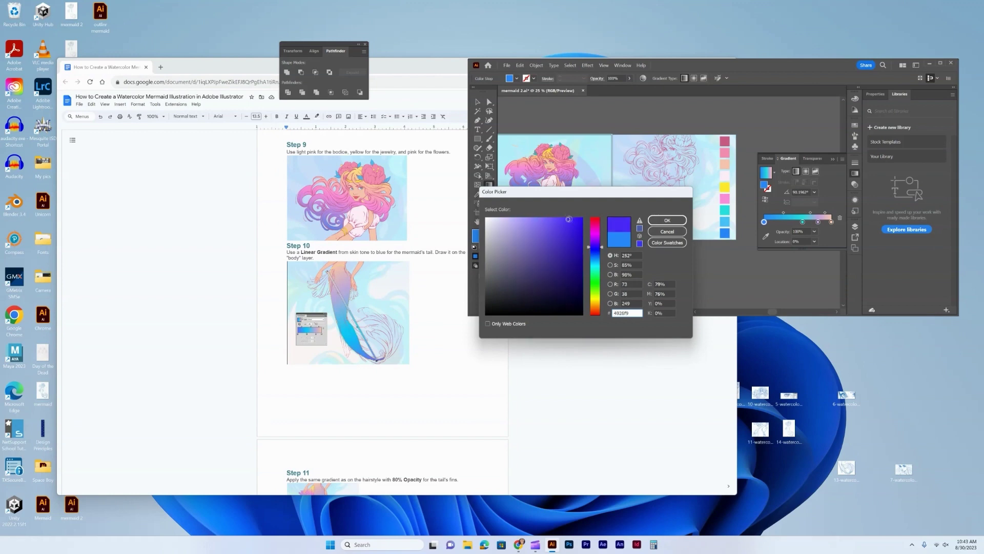
click(667, 220)
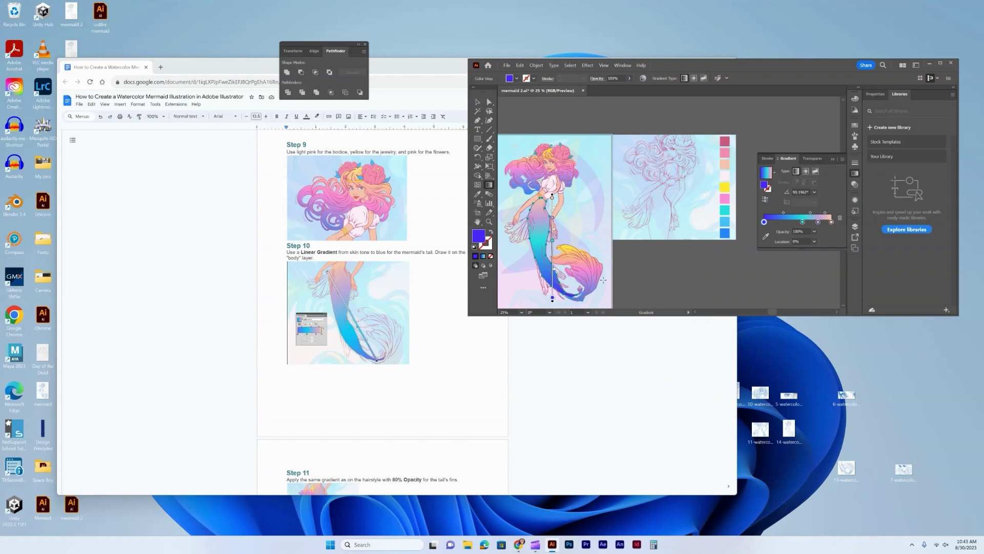
- Deselect the tail, show the Layers panel, and make Fins 2 the active layer
click(476, 104)
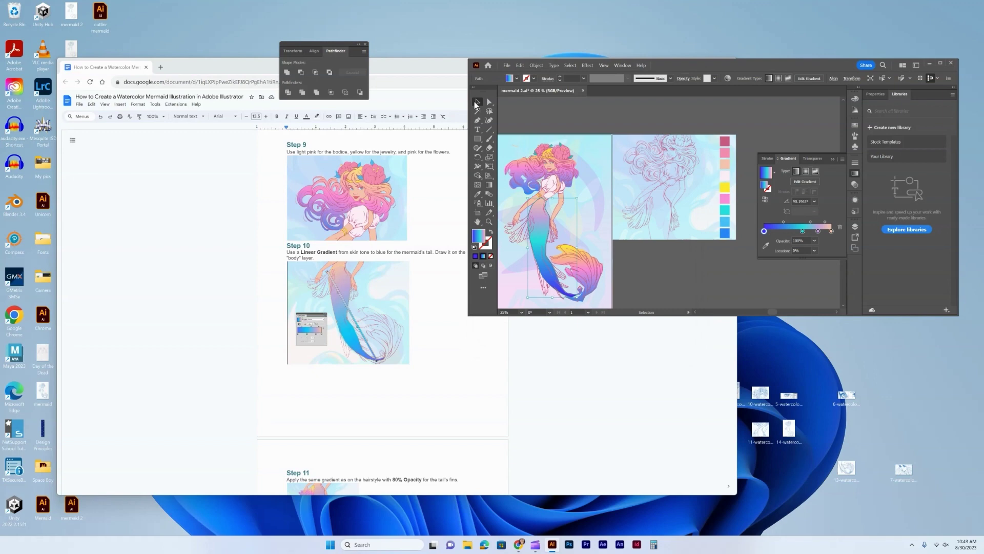
click(574, 228)
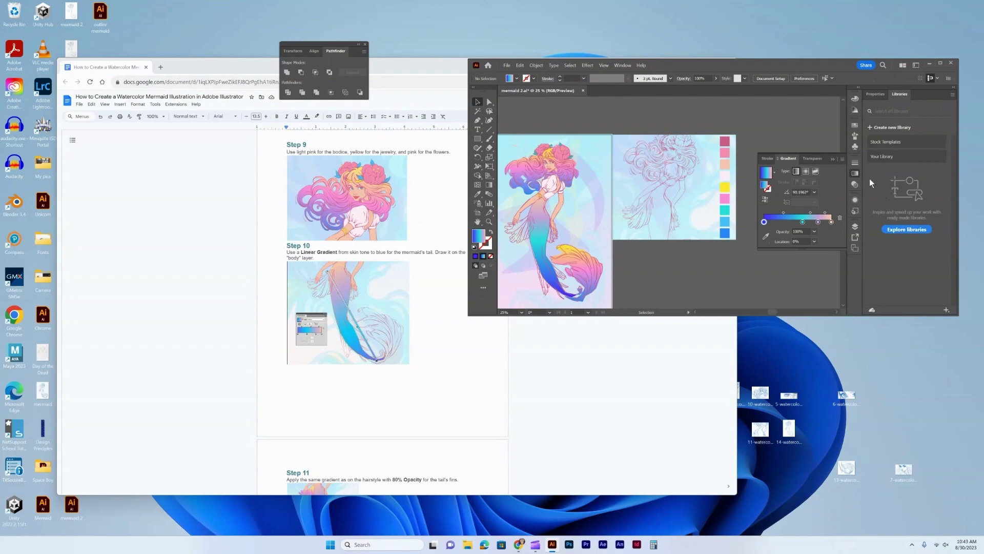
click(856, 226)
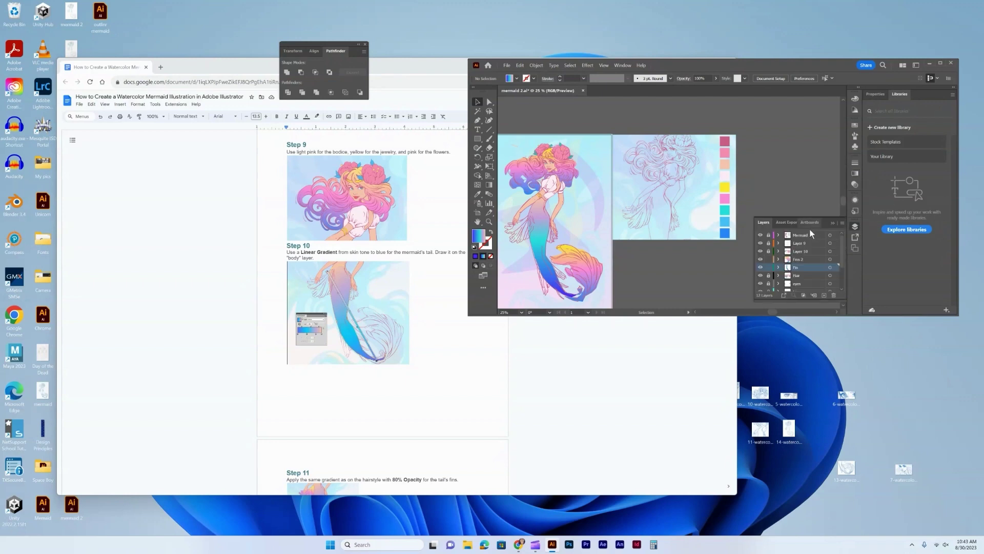
click(810, 259)
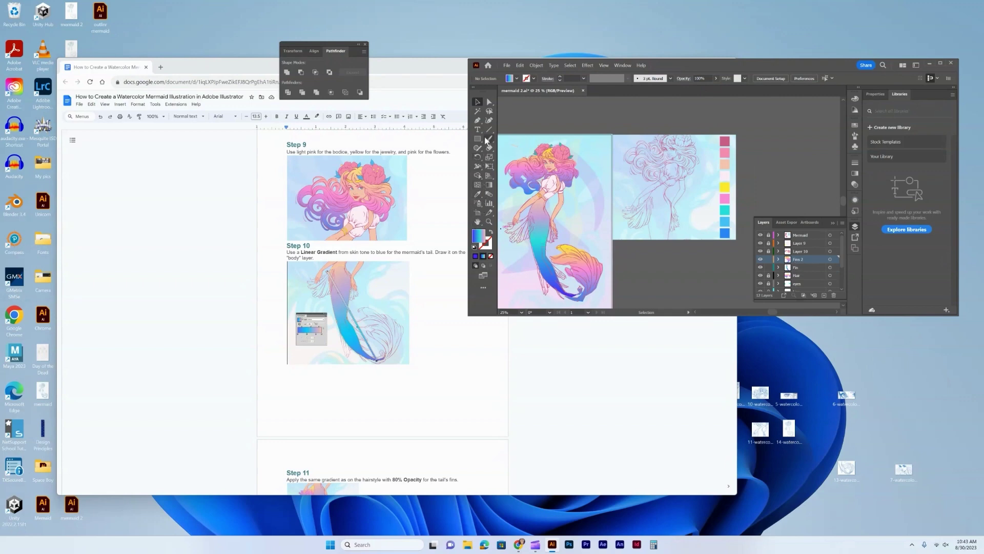
- Draw a closed fin shape off the left side of the tail's top, then start a curved second path
click(478, 120)
click(529, 221)
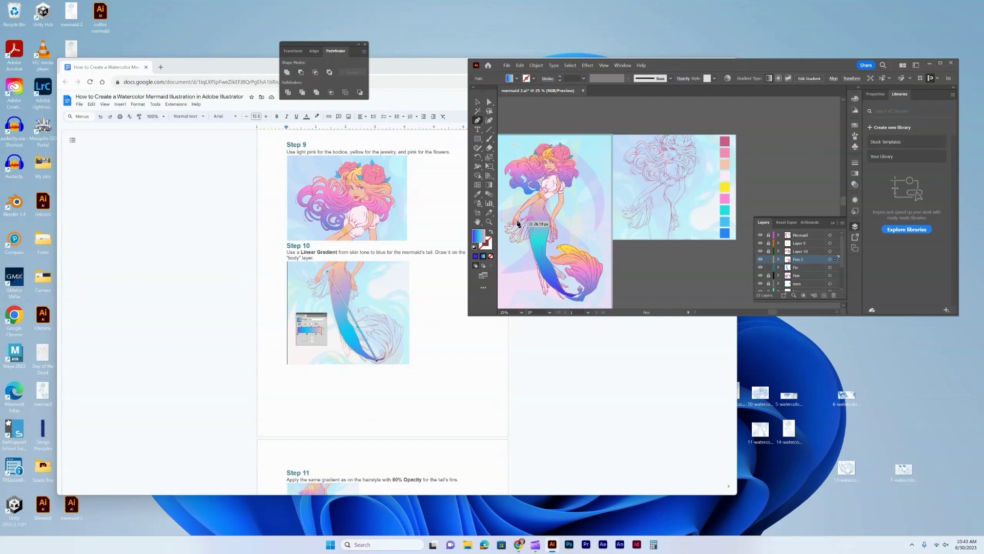
click(518, 223)
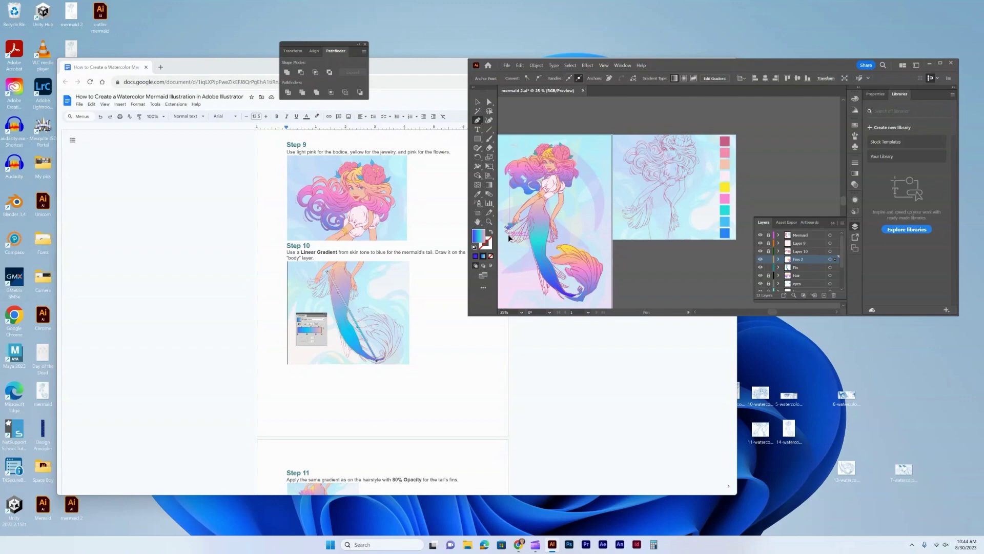
click(510, 239)
click(508, 241)
drag(509, 244, 531, 220)
- Copy an existing fin's pink gradient onto the new left fin with the Eyedropper (I)
click(476, 102)
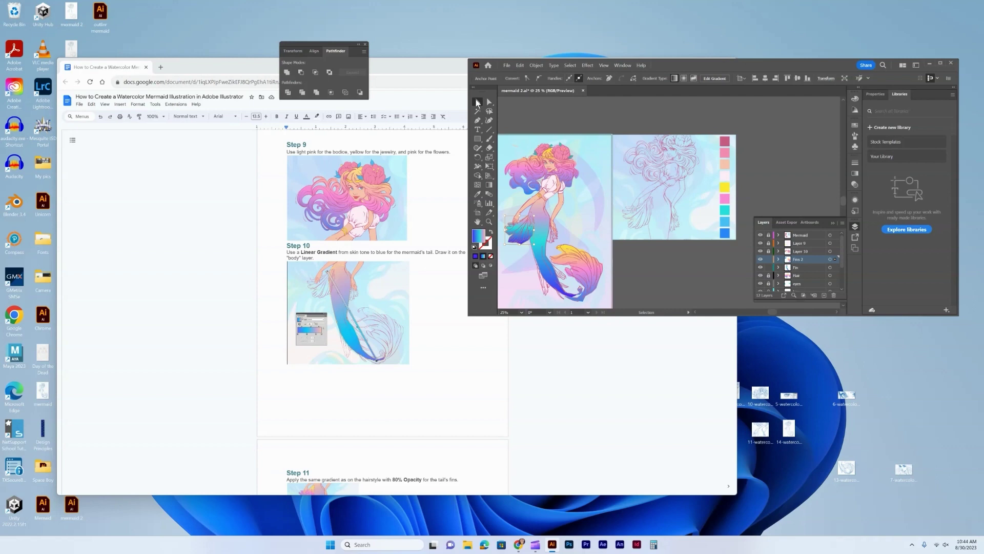
key(i)
click(584, 256)
click(586, 262)
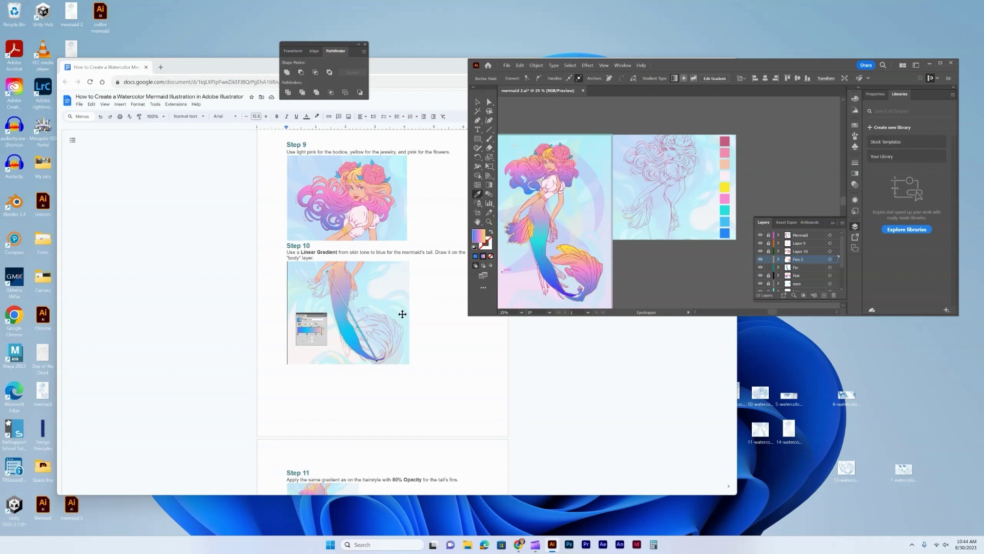
scroll(402, 314, down, 4)
scroll(399, 315, down, 2)
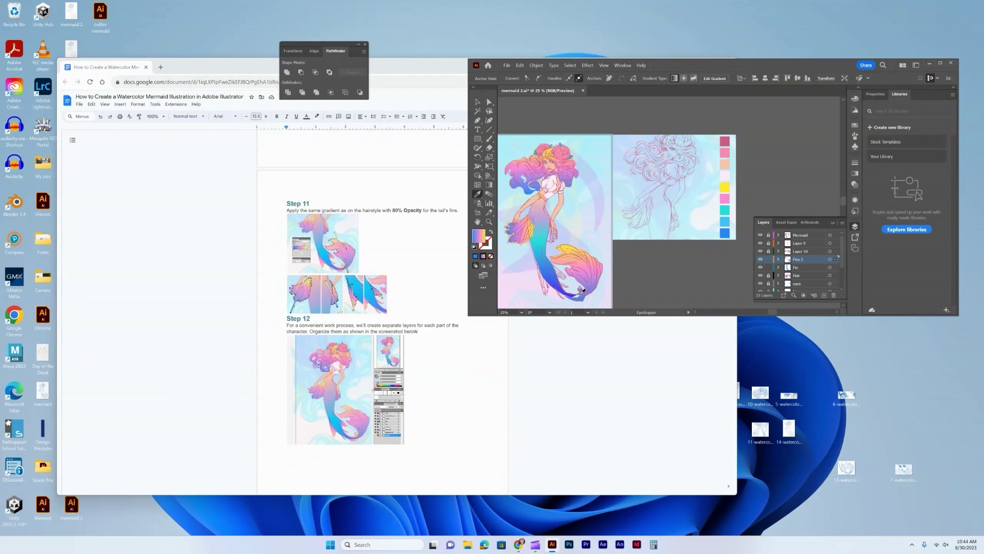
- Rescale the tail fin by dragging its bounding-box handle, then deselect it
click(478, 102)
mouse_move(583, 293)
mouse_down()
mouse_move(603, 303)
mouse_move(584, 301)
mouse_up()
click(577, 296)
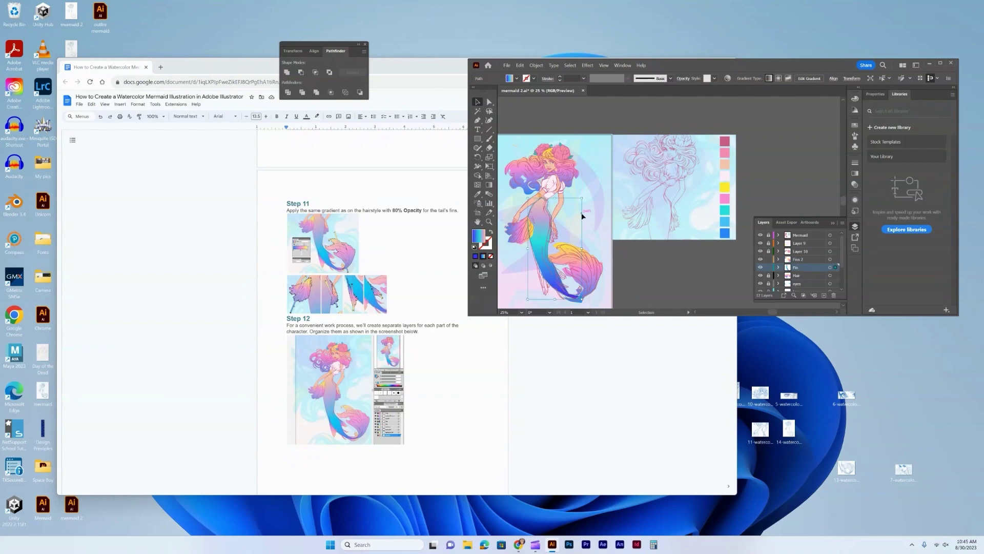
click(590, 224)
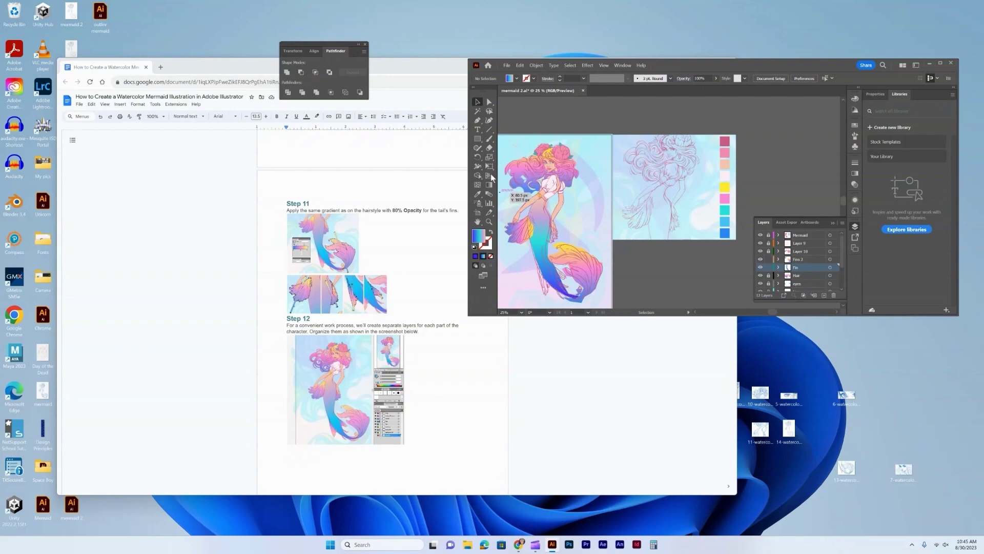
- Draw a curved fin path on the lower left of the mermaid's tail with the Pen tool
click(525, 236)
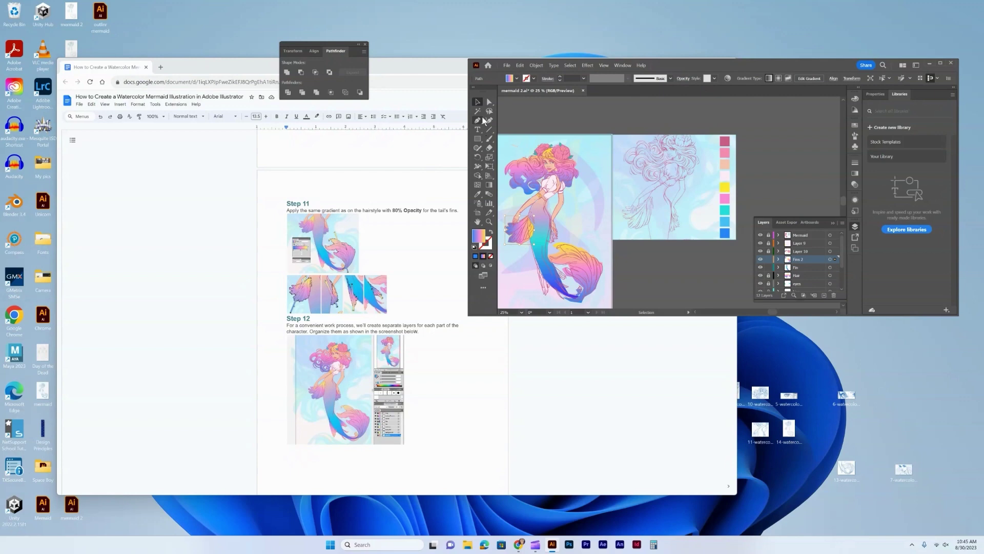
click(513, 151)
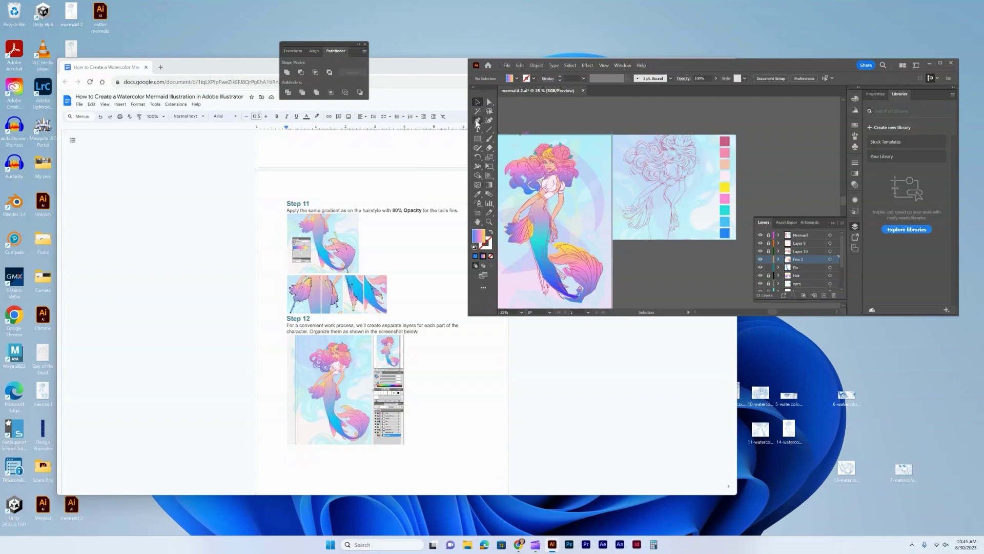
click(477, 121)
mouse_move(538, 270)
mouse_down()
mouse_move(546, 299)
mouse_move(538, 269)
mouse_move(549, 282)
mouse_move(538, 272)
mouse_up()
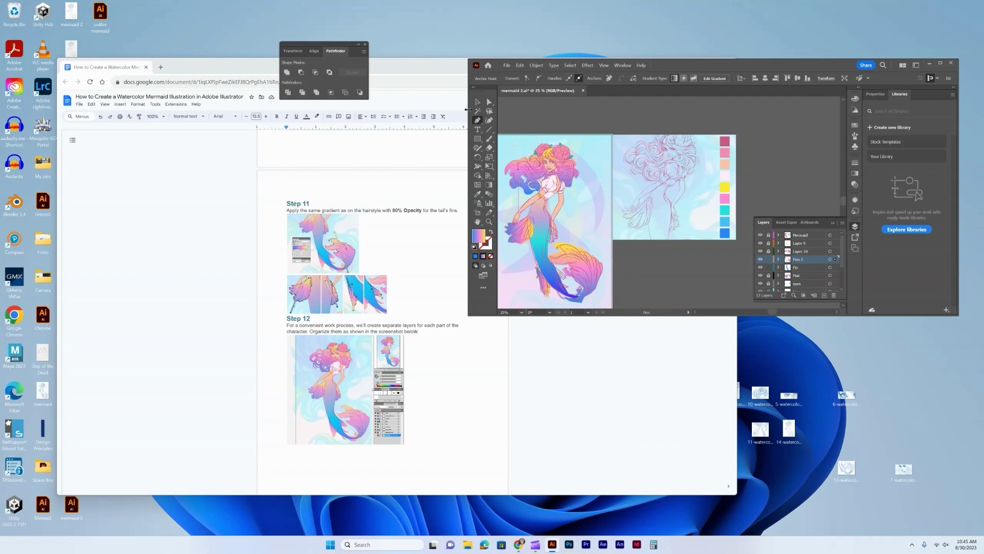
- Deselect it and draw another curved fin path further along the lower tail
click(477, 101)
click(509, 146)
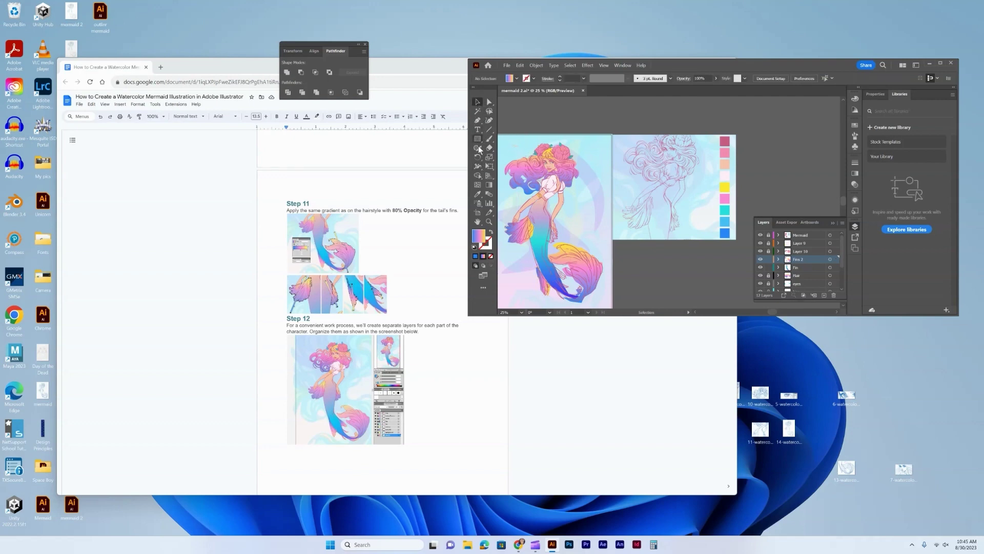
click(477, 121)
drag(562, 267, 563, 279)
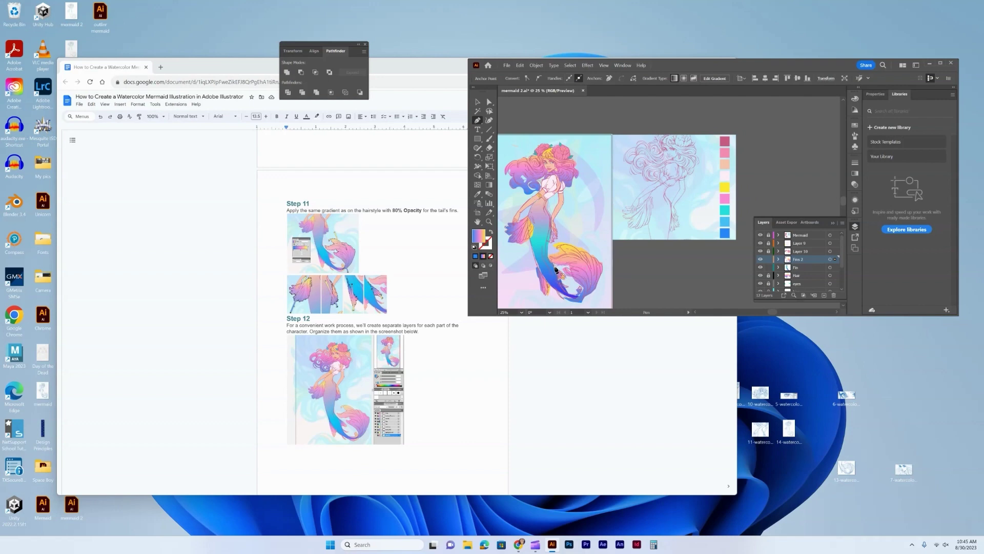
- Outline an additional curved fin on the tail's lower edge with three Pen anchor points
click(477, 101)
click(477, 120)
mouse_move(564, 283)
mouse_down()
mouse_move(570, 290)
mouse_move(557, 290)
mouse_up()
drag(576, 296, 559, 294)
mouse_move(554, 230)
mouse_down()
mouse_move(556, 244)
mouse_move(553, 233)
mouse_up()
scroll(469, 404, down, 5)
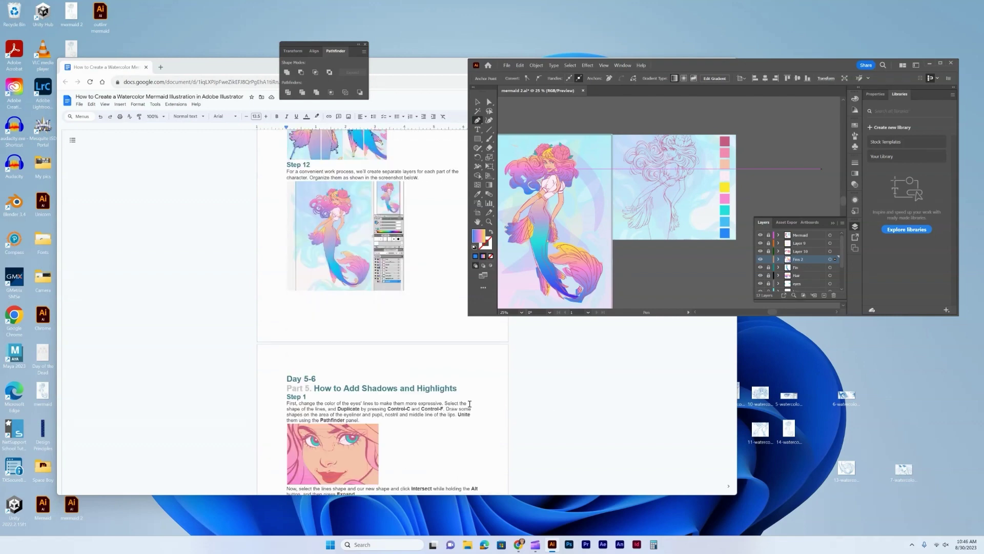
scroll(469, 404, down, 3)
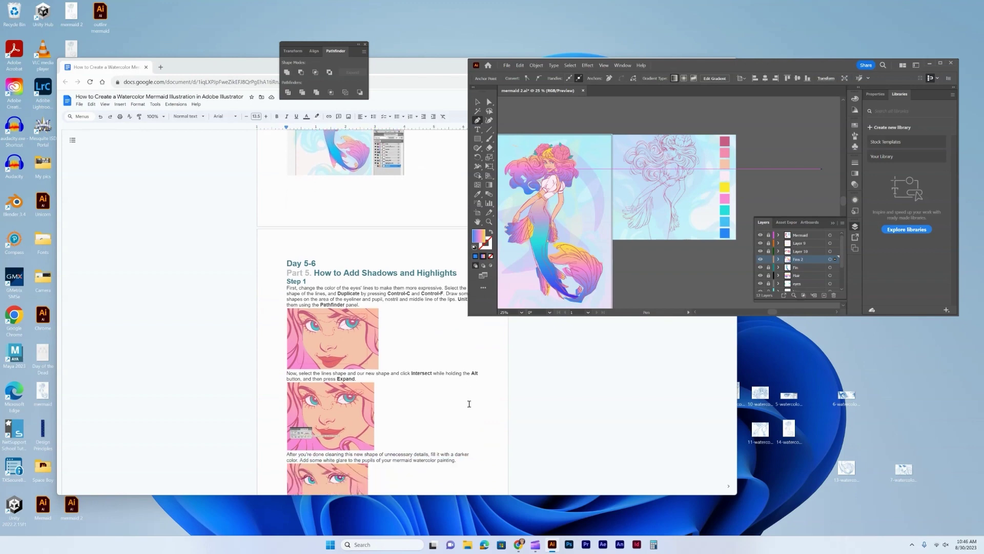
scroll(469, 403, up, 10)
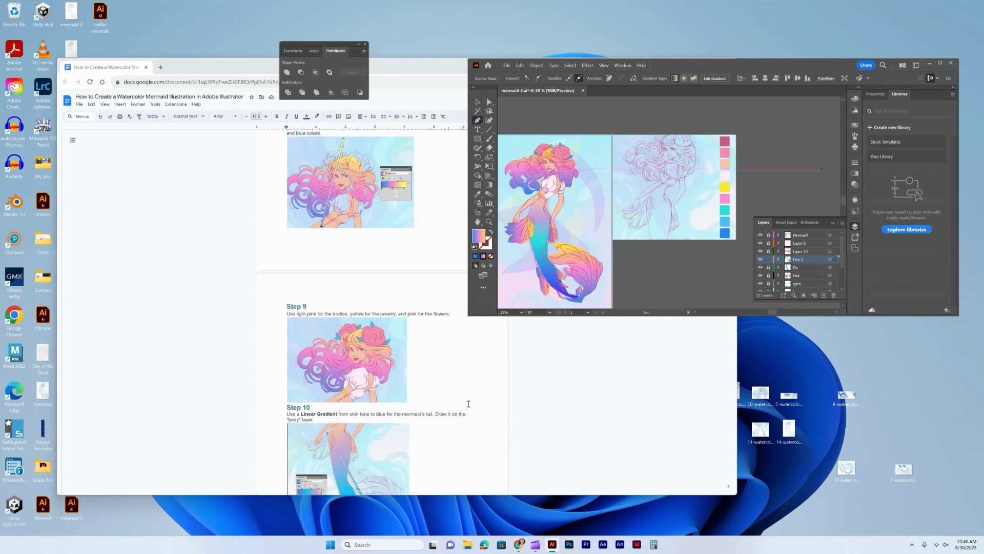
scroll(468, 404, up, 8)
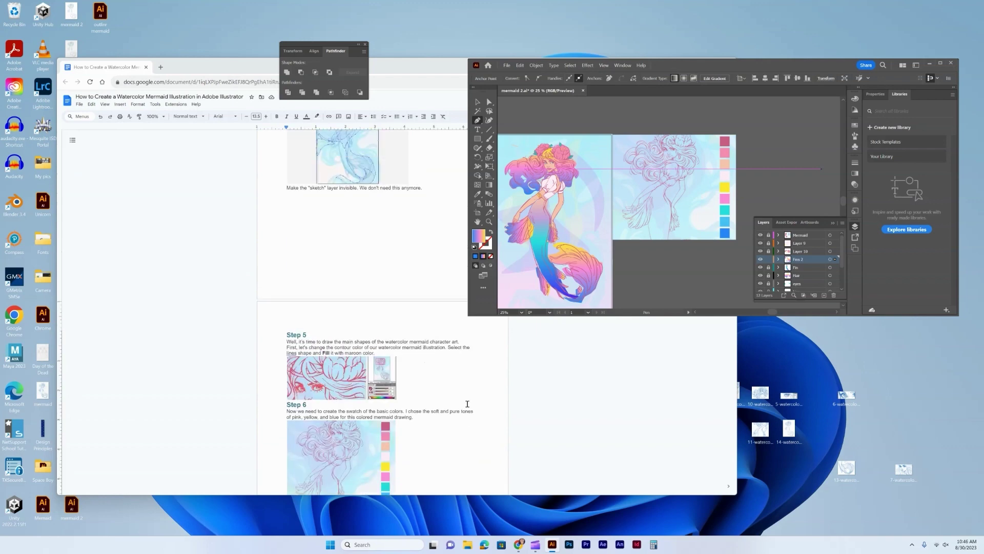
scroll(467, 404, up, 6)
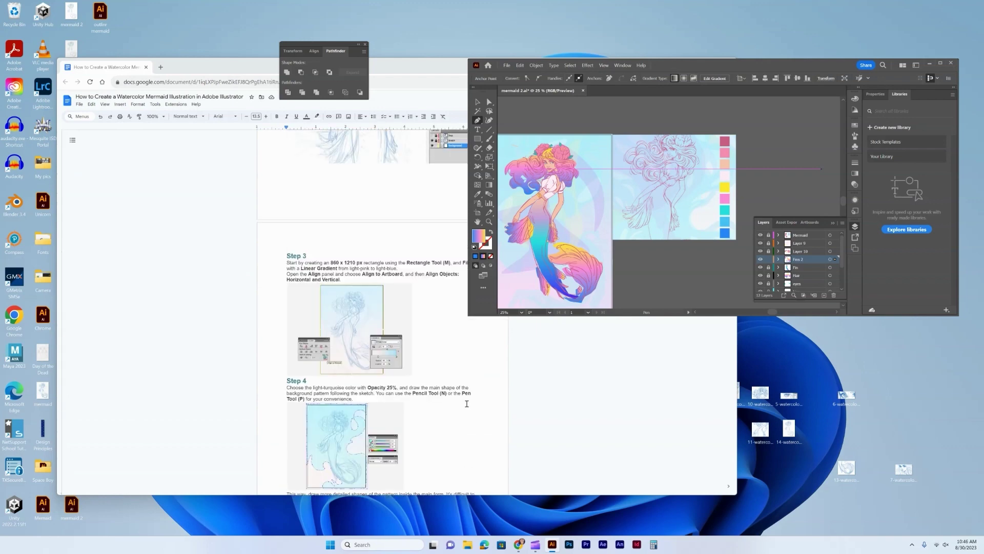
scroll(467, 403, up, 6)
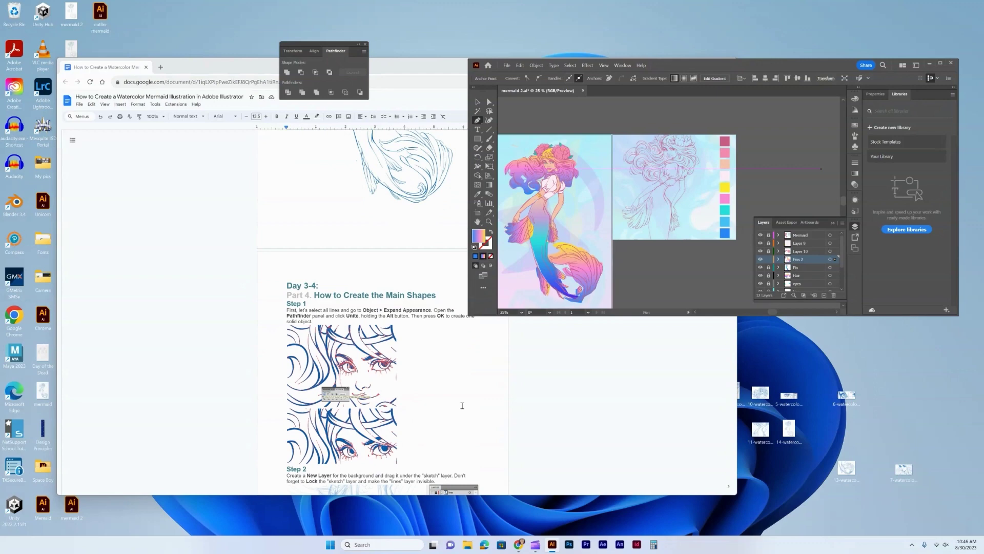
scroll(462, 406, down, 3)
scroll(461, 405, down, 12)
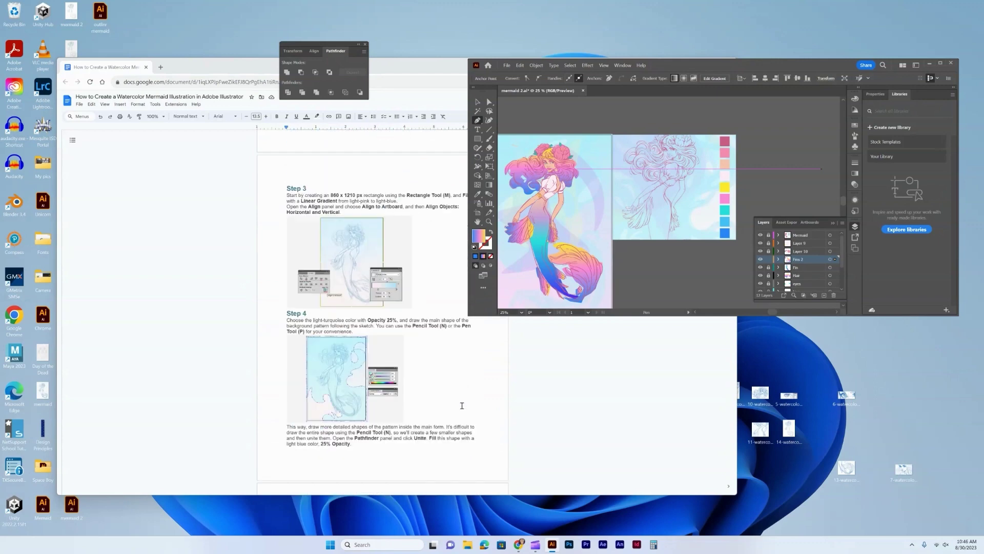
scroll(462, 405, down, 10)
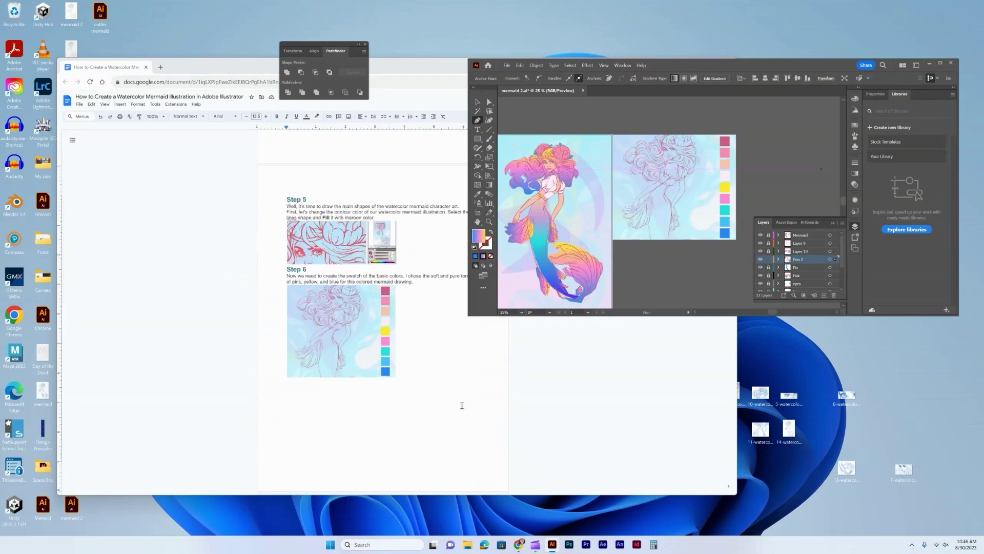
scroll(461, 405, down, 15)
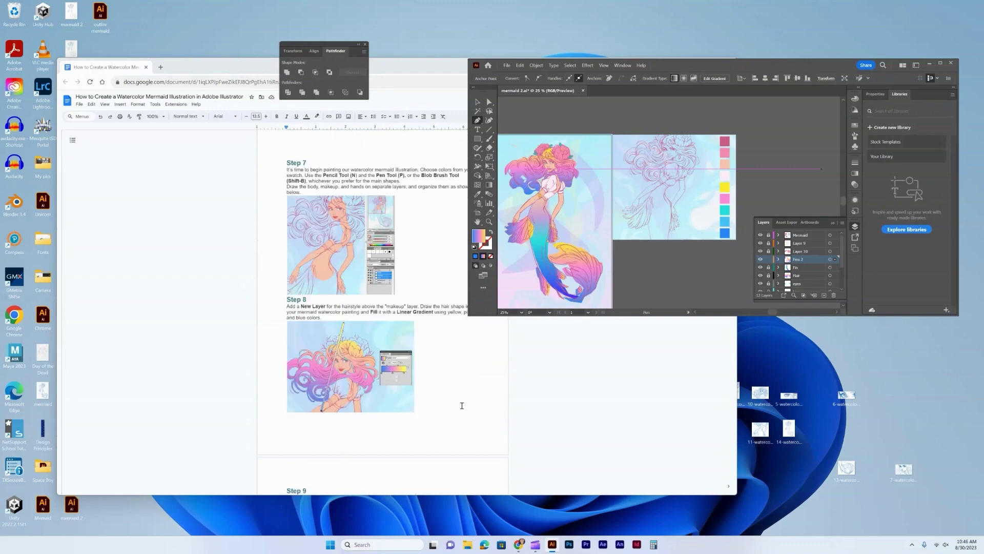
scroll(462, 405, down, 5)
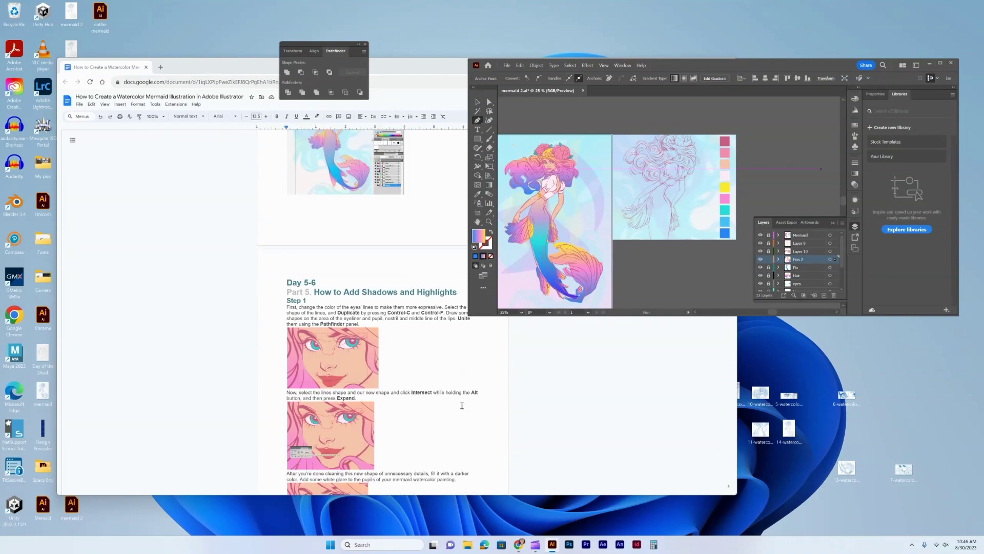